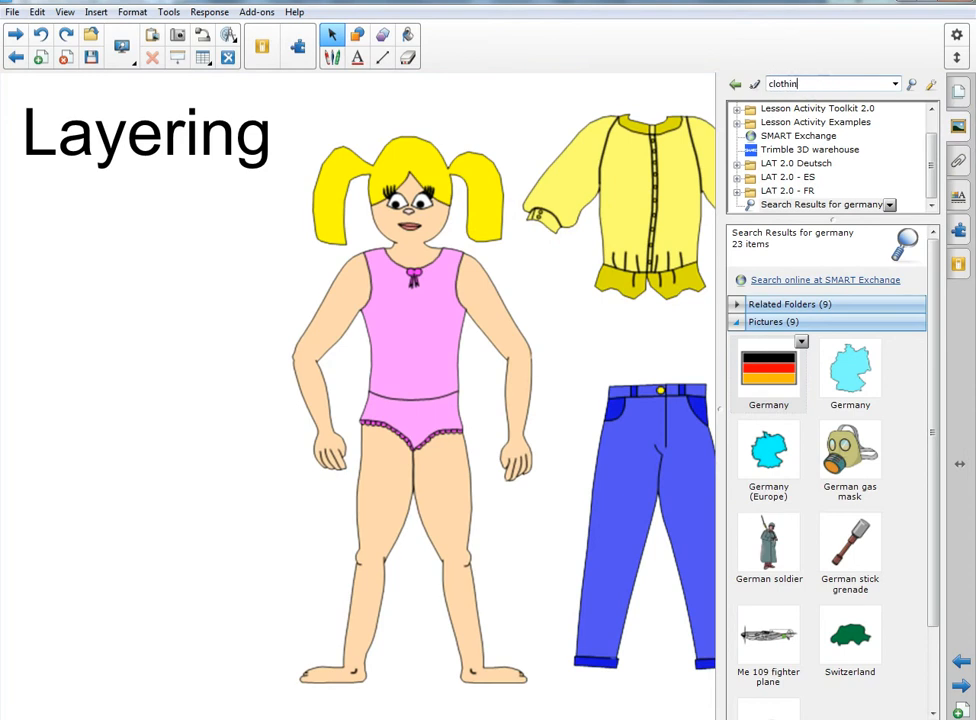
- Search the gallery for "clothing" and expand the picture results
{"action": "type", "text": "g"}
{"action": "key", "text": "Return"}
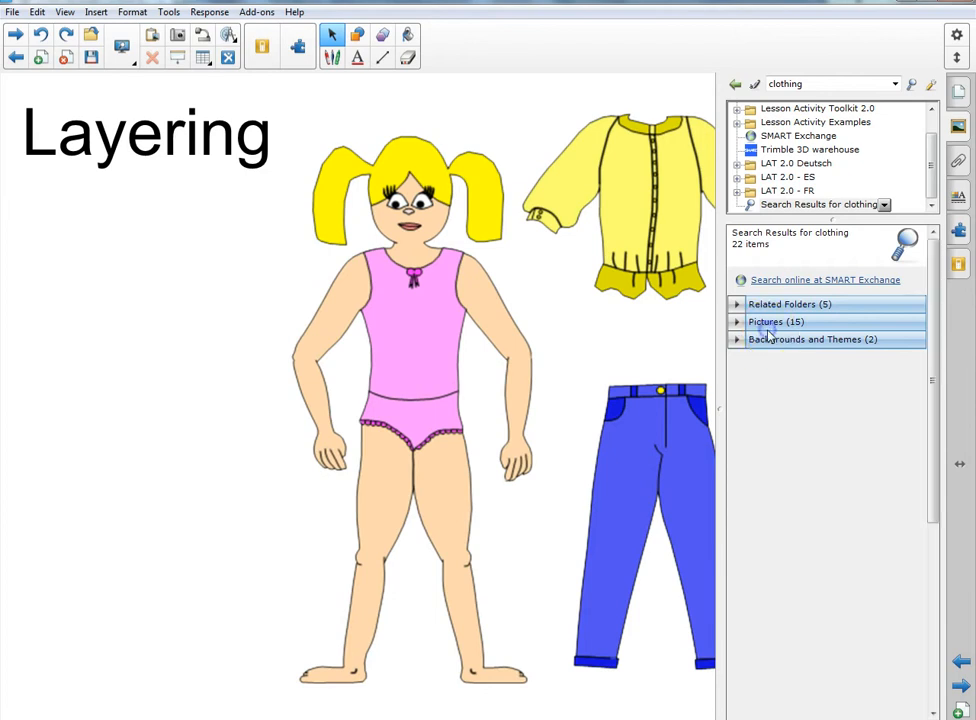
{"action": "left_click", "coordinate": [762, 322]}
{"action": "left_click", "coordinate": [772, 324]}
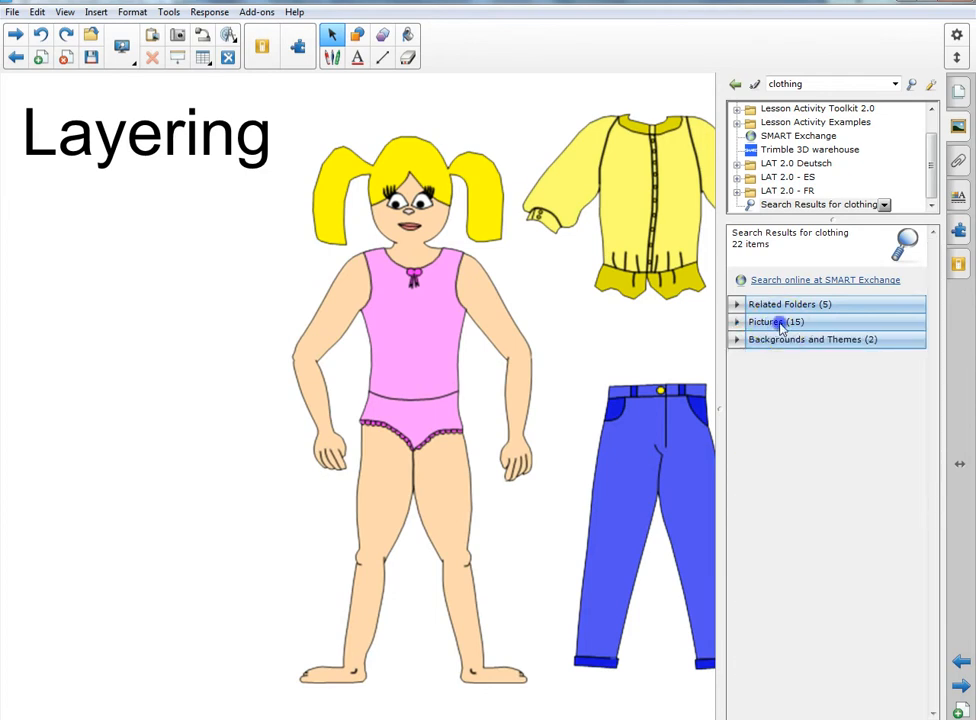
{"action": "left_click", "coordinate": [781, 322]}
- Add the female bathing suit picture from the clothing results to the empty area beside the doll
{"action": "scroll", "coordinate": [860, 402], "scroll_direction": "down", "scroll_amount": 3}
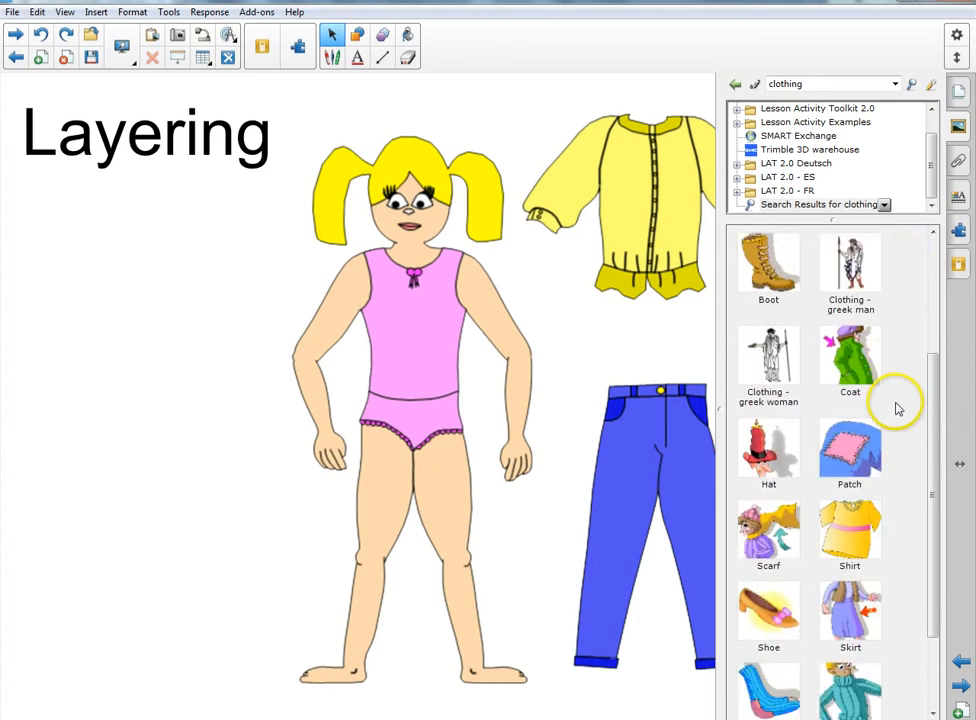
{"action": "scroll", "coordinate": [897, 408], "scroll_direction": "down", "scroll_amount": 2}
{"action": "scroll", "coordinate": [897, 408], "scroll_direction": "up", "scroll_amount": 4}
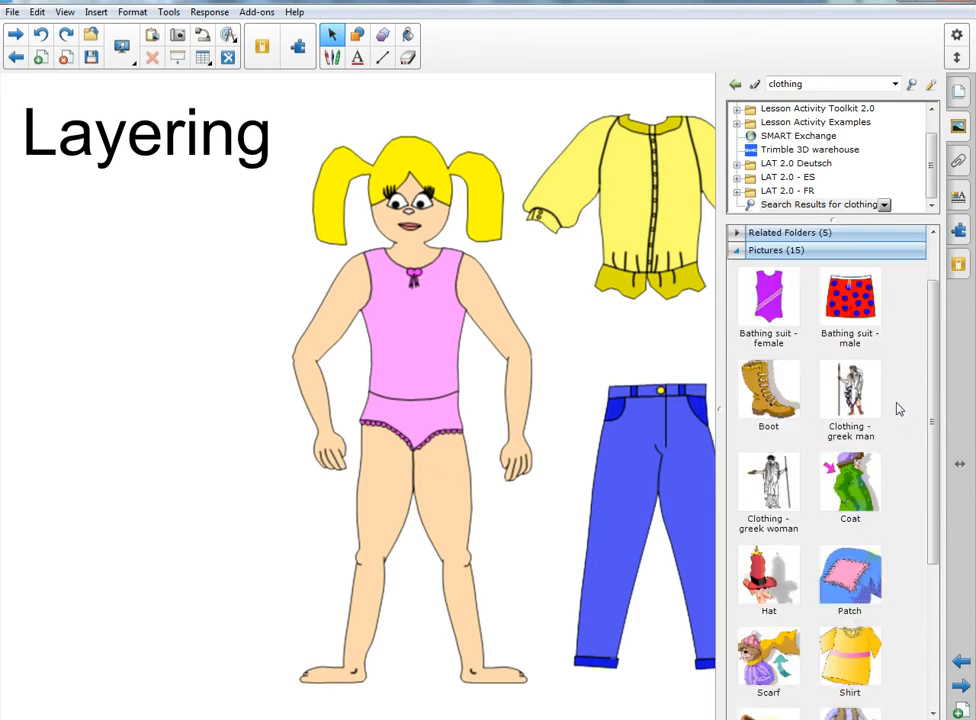
{"action": "scroll", "coordinate": [897, 408], "scroll_direction": "up", "scroll_amount": 1}
{"action": "left_click_drag", "start_coordinate": [768, 357], "coordinate": [140, 380]}
{"action": "left_click", "coordinate": [255, 517]}
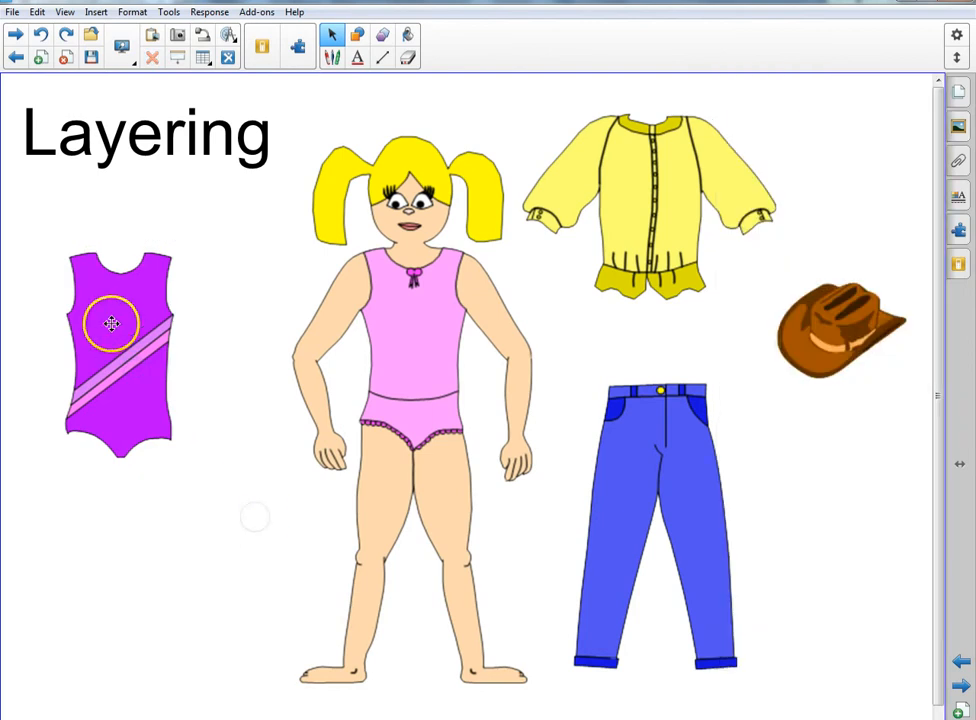
- Fit the purple bathing suit over the doll's torso and shift the yellow blouse and blue jeans slightly away from her
{"action": "left_click", "coordinate": [110, 323]}
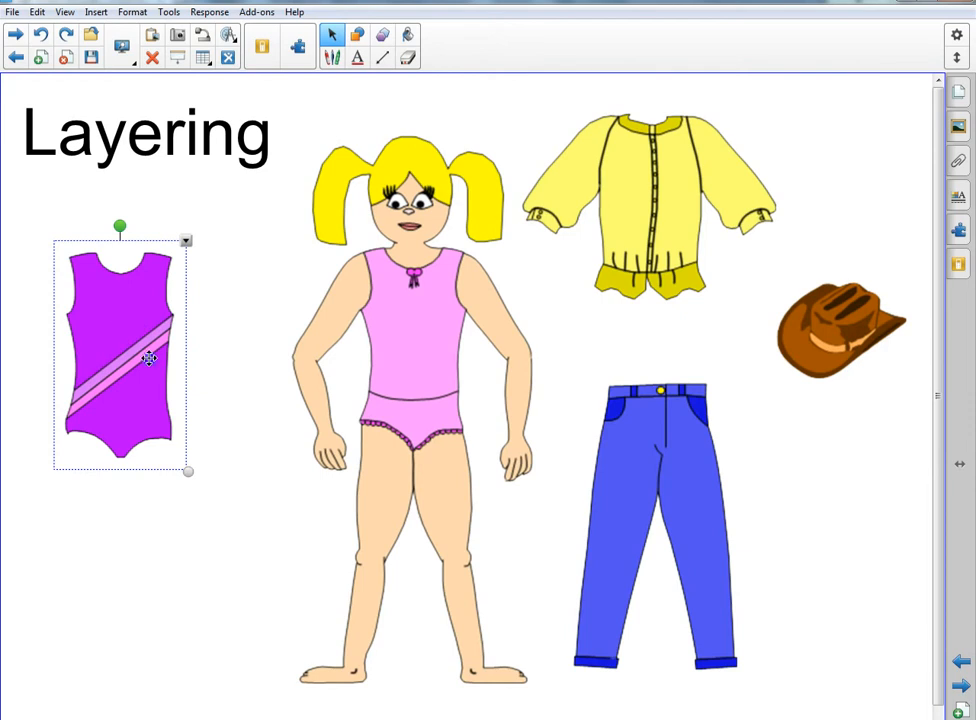
{"action": "left_click_drag", "start_coordinate": [148, 358], "coordinate": [400, 385]}
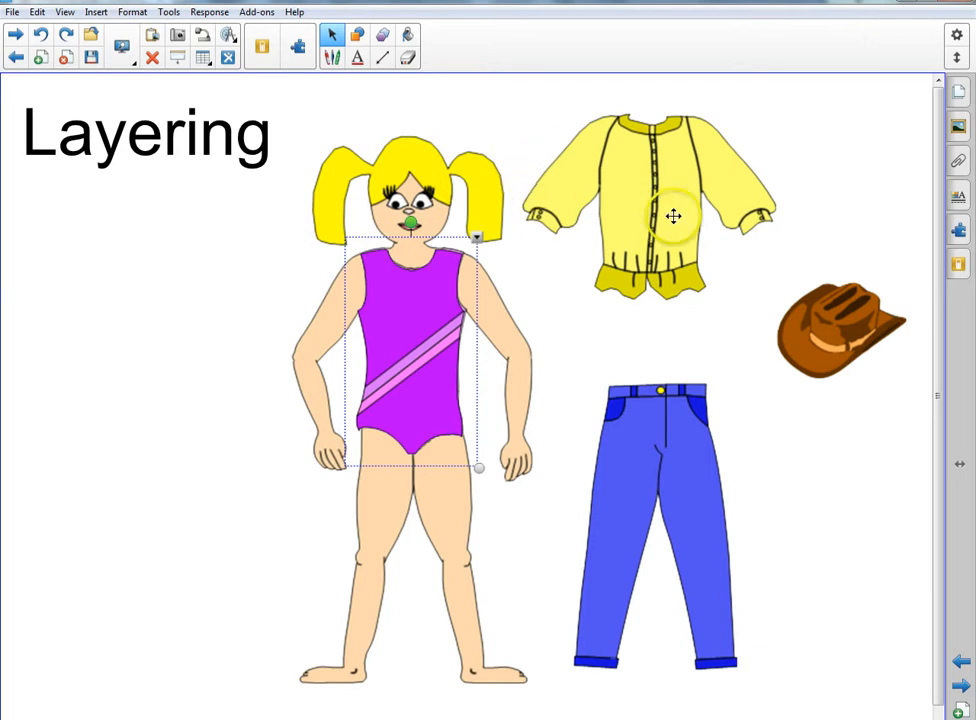
{"action": "left_click_drag", "start_coordinate": [652, 232], "coordinate": [698, 234]}
{"action": "mouse_move", "coordinate": [700, 567]}
{"action": "left_mouse_down"}
{"action": "mouse_move", "coordinate": [560, 600]}
{"action": "mouse_move", "coordinate": [392, 578]}
{"action": "mouse_move", "coordinate": [529, 577]}
{"action": "mouse_move", "coordinate": [375, 573]}
{"action": "mouse_move", "coordinate": [621, 577]}
{"action": "mouse_move", "coordinate": [344, 564]}
{"action": "mouse_move", "coordinate": [720, 599]}
{"action": "mouse_move", "coordinate": [723, 549]}
{"action": "mouse_move", "coordinate": [711, 565]}
{"action": "left_mouse_up"}
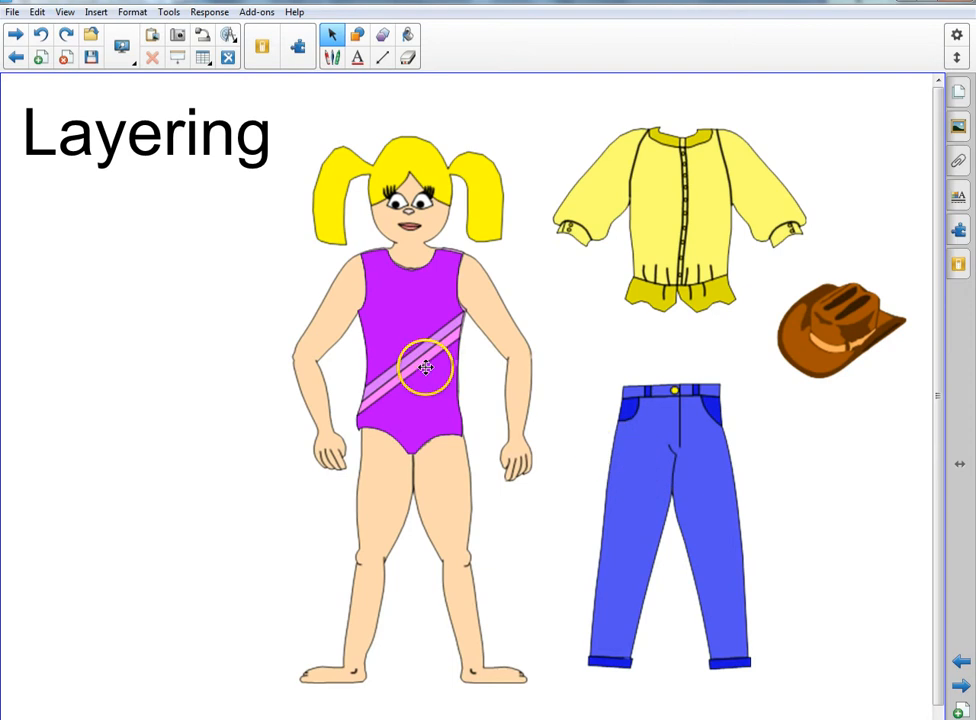
{"action": "mouse_move", "coordinate": [420, 376]}
{"action": "left_mouse_down"}
{"action": "mouse_move", "coordinate": [158, 340]}
{"action": "mouse_move", "coordinate": [422, 384]}
{"action": "mouse_move", "coordinate": [404, 370]}
{"action": "left_mouse_up"}
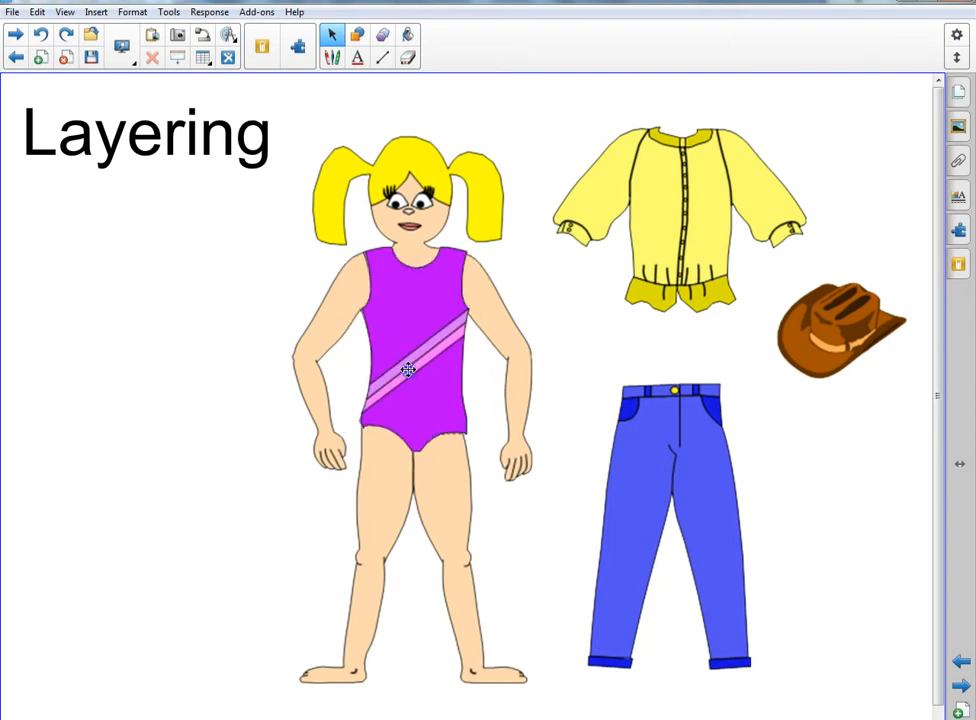
- Bring the blue jeans to the front and place them over the doll's legs and the lower part of the bathing suit
{"action": "mouse_move", "coordinate": [700, 497]}
{"action": "left_mouse_down"}
{"action": "mouse_move", "coordinate": [717, 514]}
{"action": "mouse_move", "coordinate": [634, 488]}
{"action": "mouse_move", "coordinate": [699, 494]}
{"action": "mouse_move", "coordinate": [682, 508]}
{"action": "mouse_move", "coordinate": [695, 493]}
{"action": "left_mouse_up"}
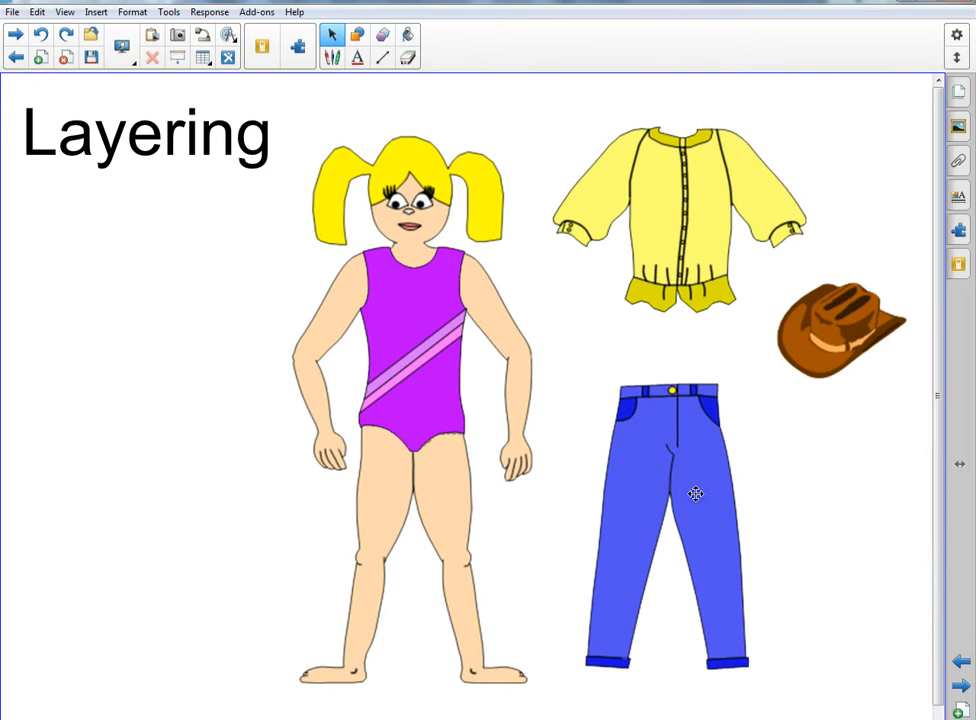
{"action": "left_click", "coordinate": [697, 490]}
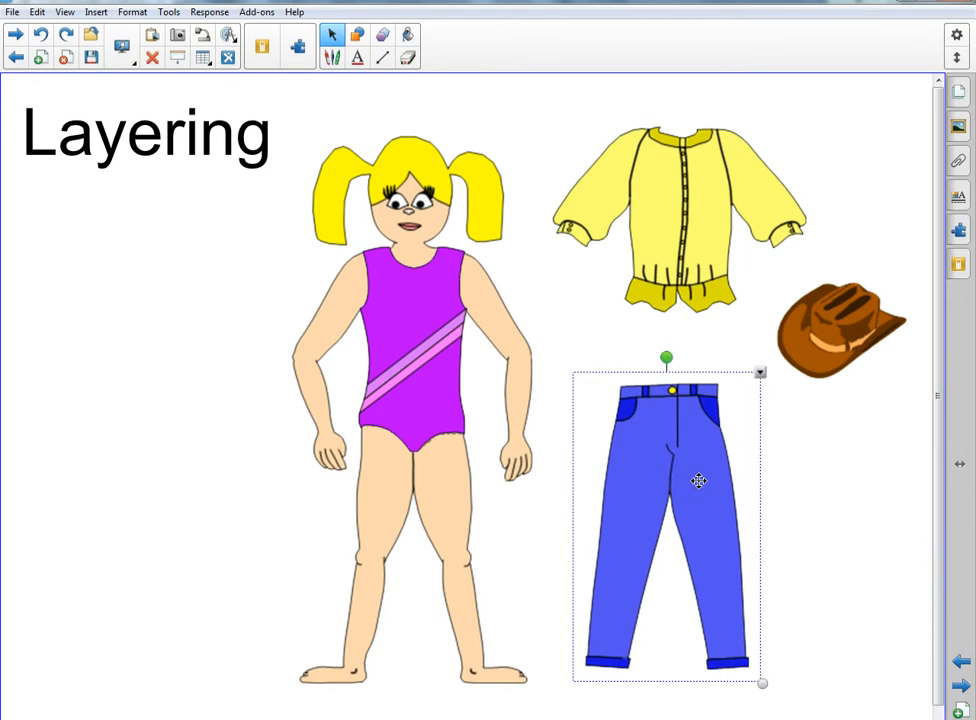
{"action": "left_click", "coordinate": [717, 477]}
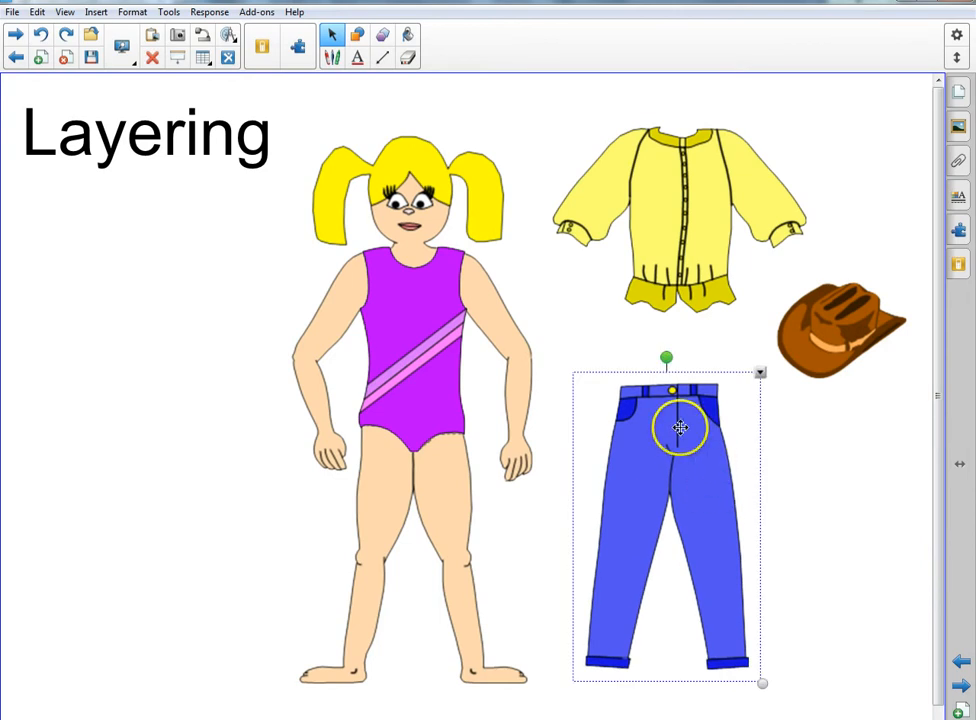
{"action": "left_click", "coordinate": [761, 373]}
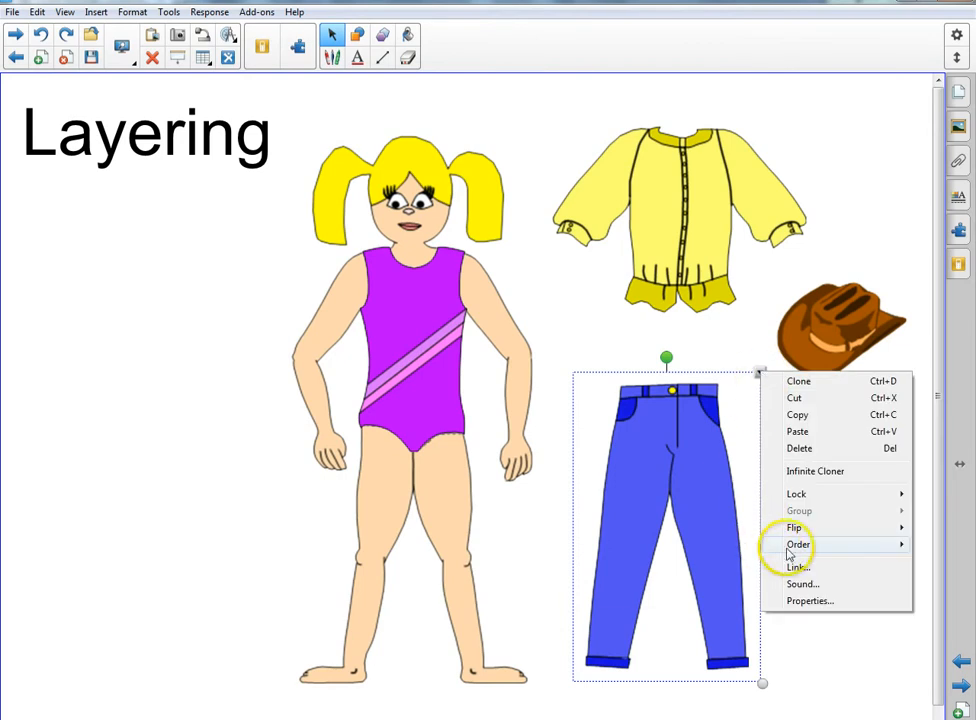
{"action": "mouse_move", "coordinate": [796, 548]}
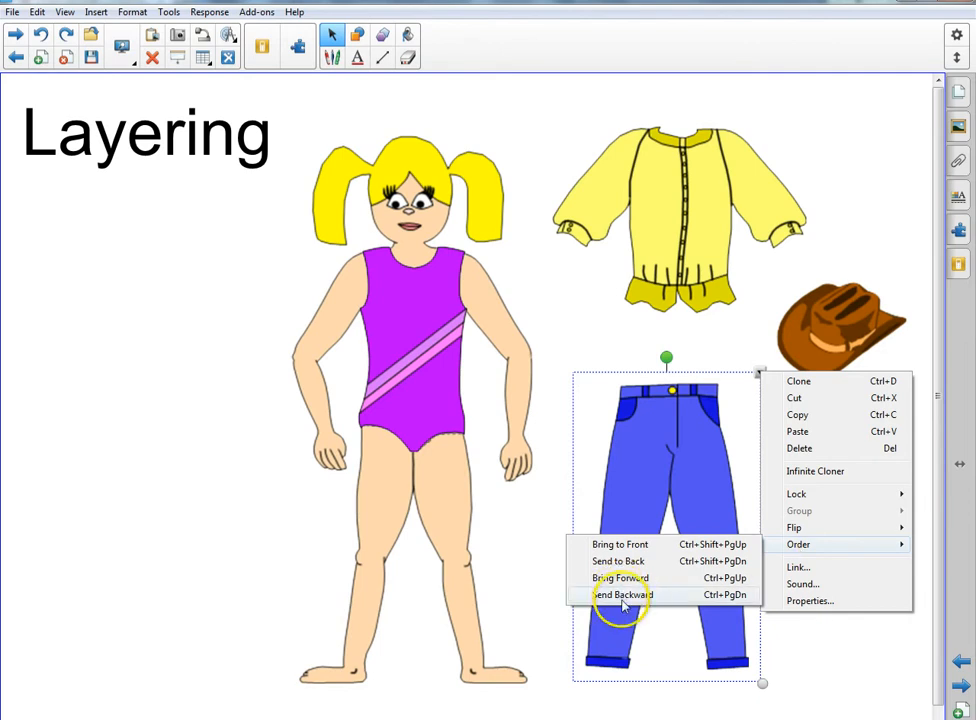
{"action": "left_click", "coordinate": [628, 545]}
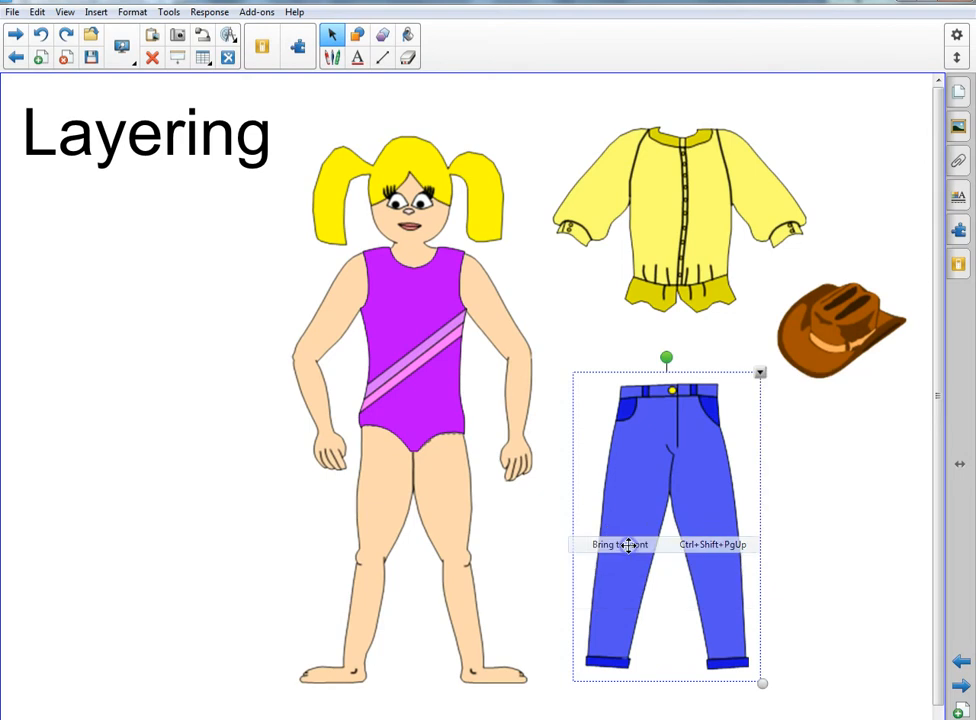
{"action": "left_click_drag", "start_coordinate": [701, 479], "coordinate": [441, 482]}
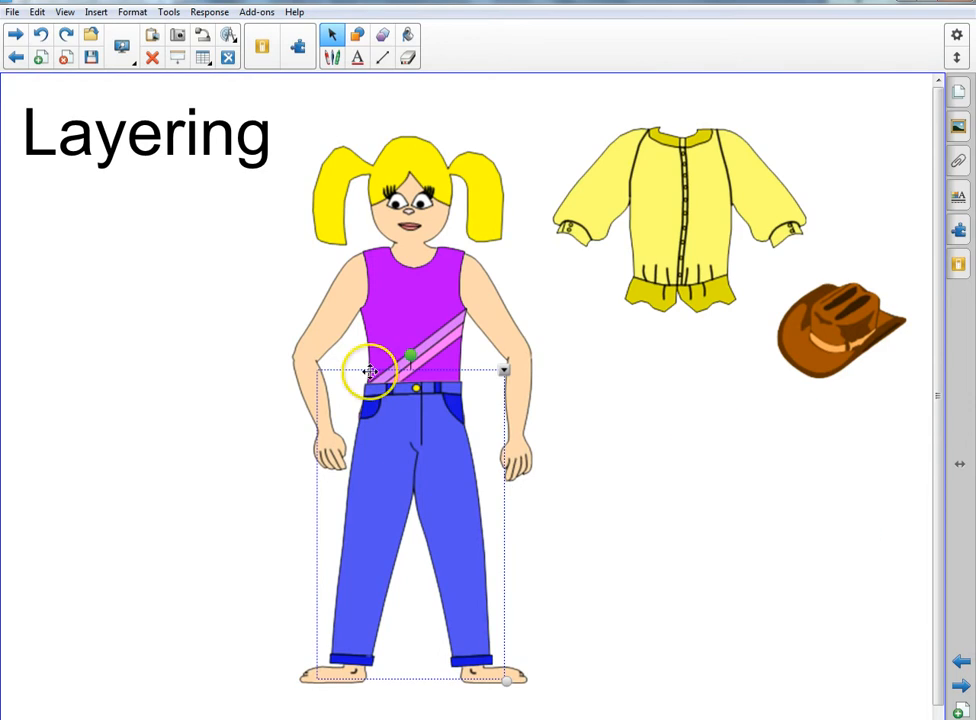
{"action": "left_click", "coordinate": [674, 569]}
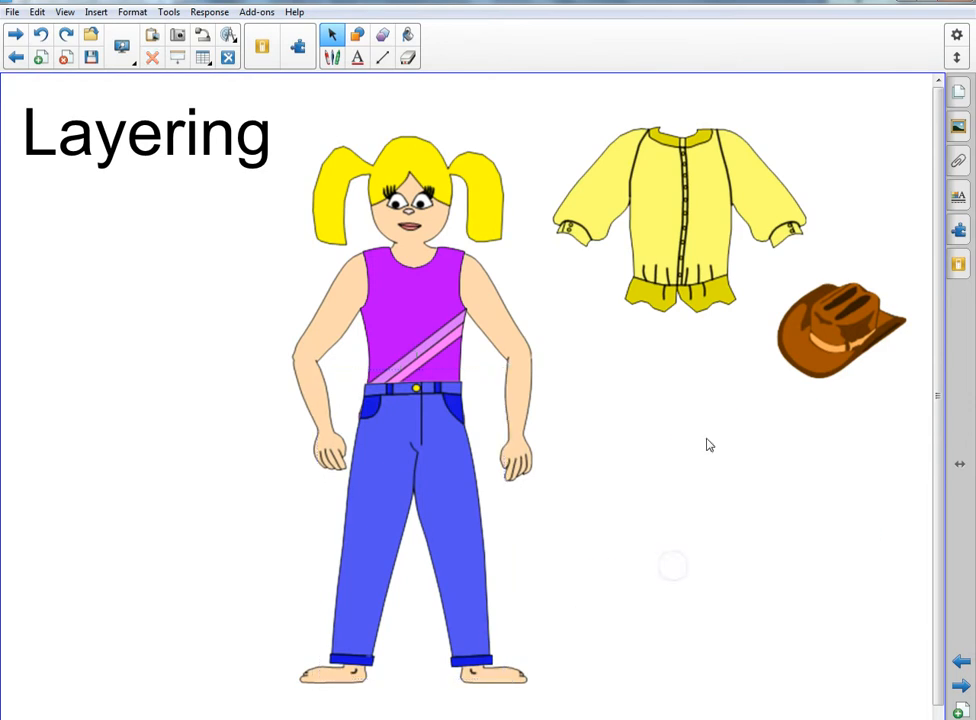
- Bring the yellow blouse to the front and place it over the doll's torso and arms
{"action": "left_click", "coordinate": [674, 241]}
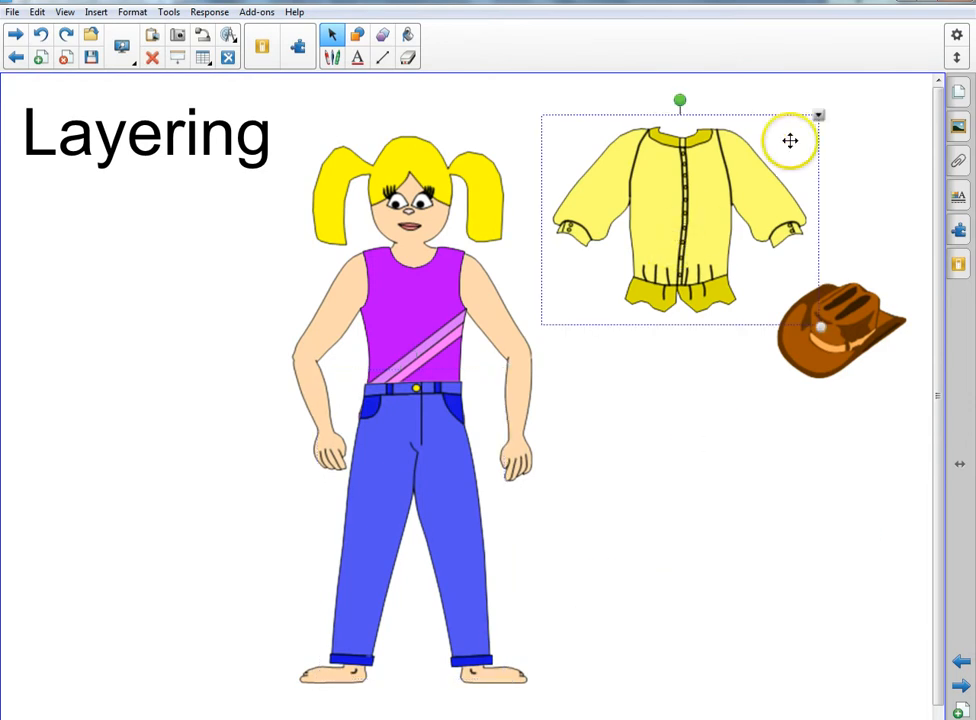
{"action": "left_click", "coordinate": [818, 116]}
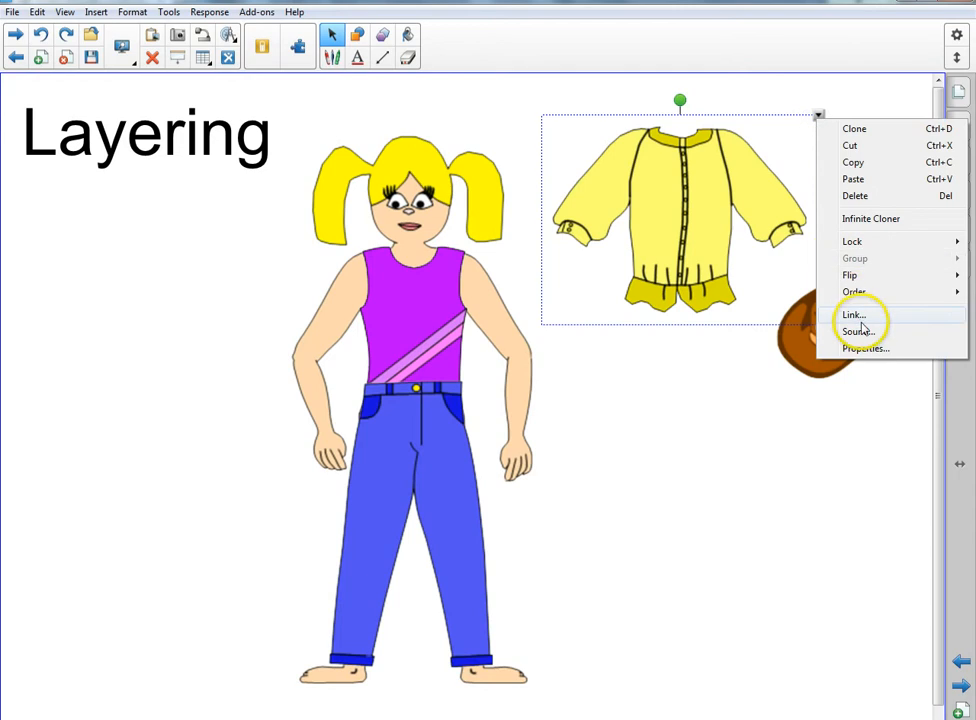
{"action": "mouse_move", "coordinate": [863, 297]}
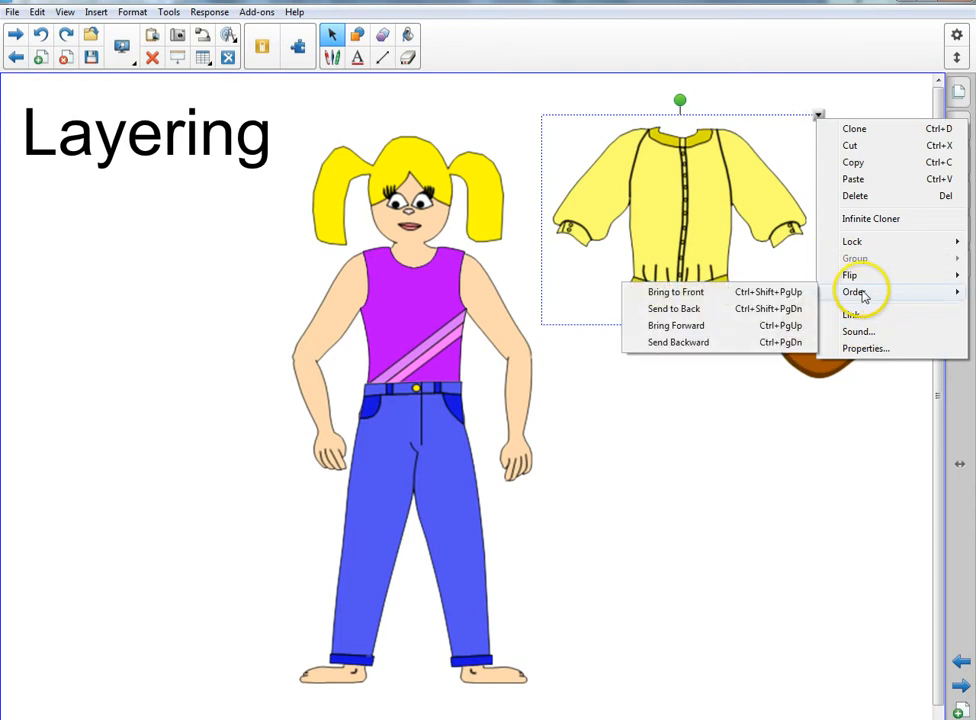
{"action": "left_click", "coordinate": [679, 292]}
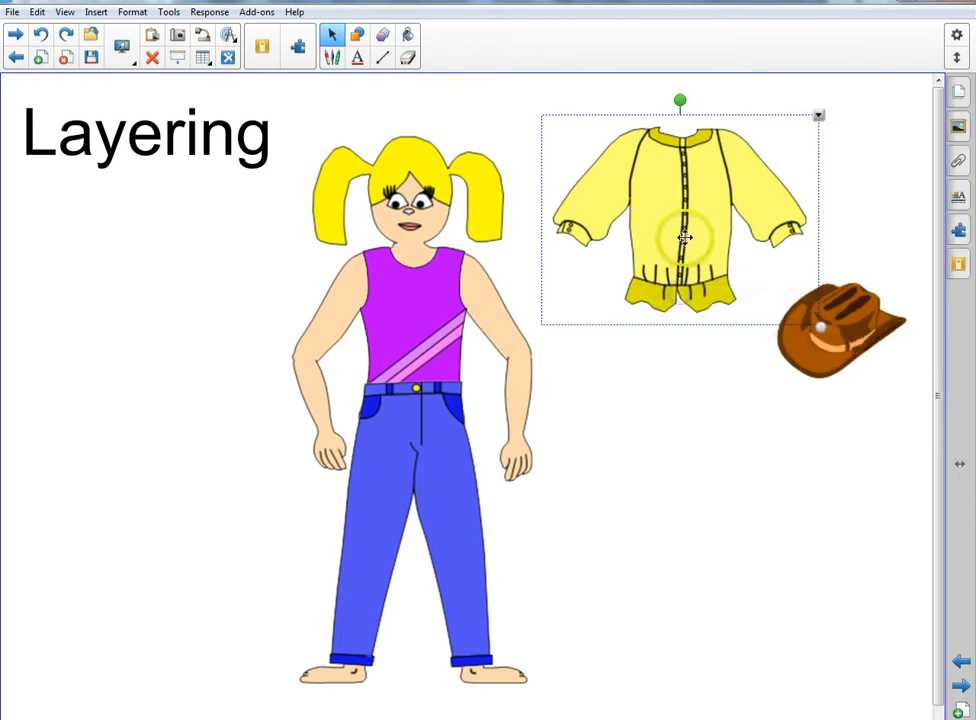
{"action": "left_click_drag", "start_coordinate": [680, 242], "coordinate": [414, 362]}
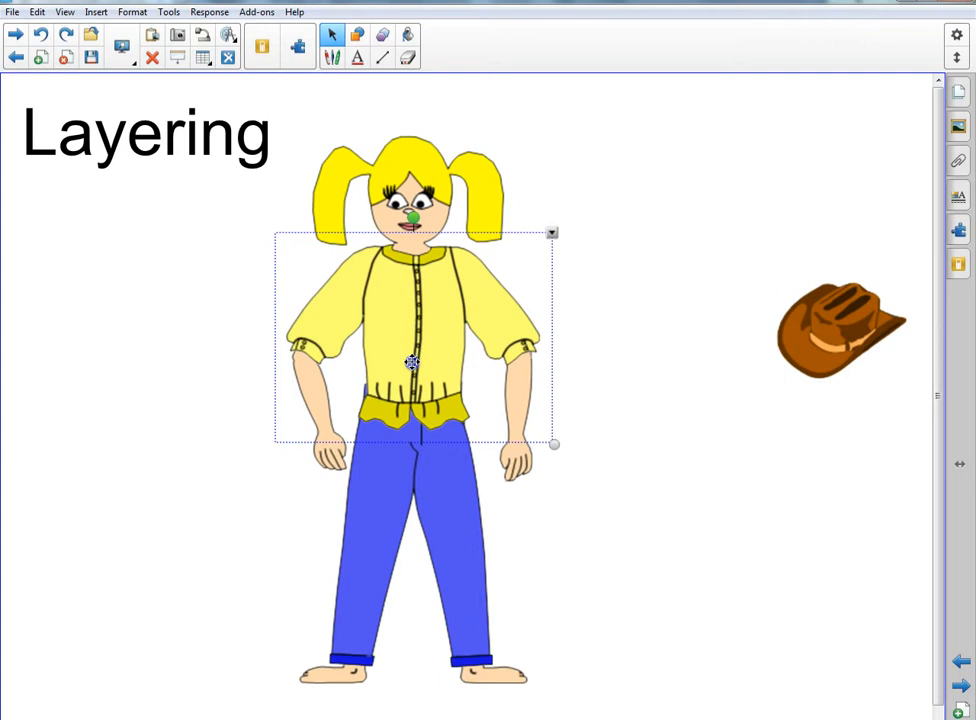
- Send the blouse backward one layer behind the jeans and nudge it slightly toward the doll's shoulders
{"action": "left_click", "coordinate": [552, 233]}
{"action": "mouse_move", "coordinate": [606, 408]}
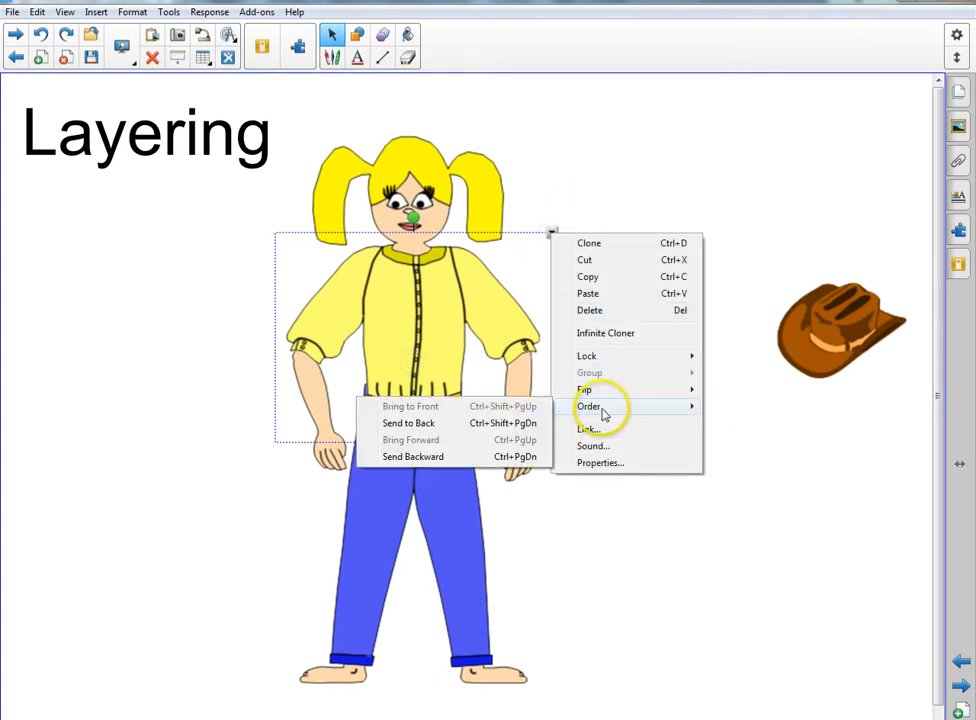
{"action": "left_click", "coordinate": [486, 457]}
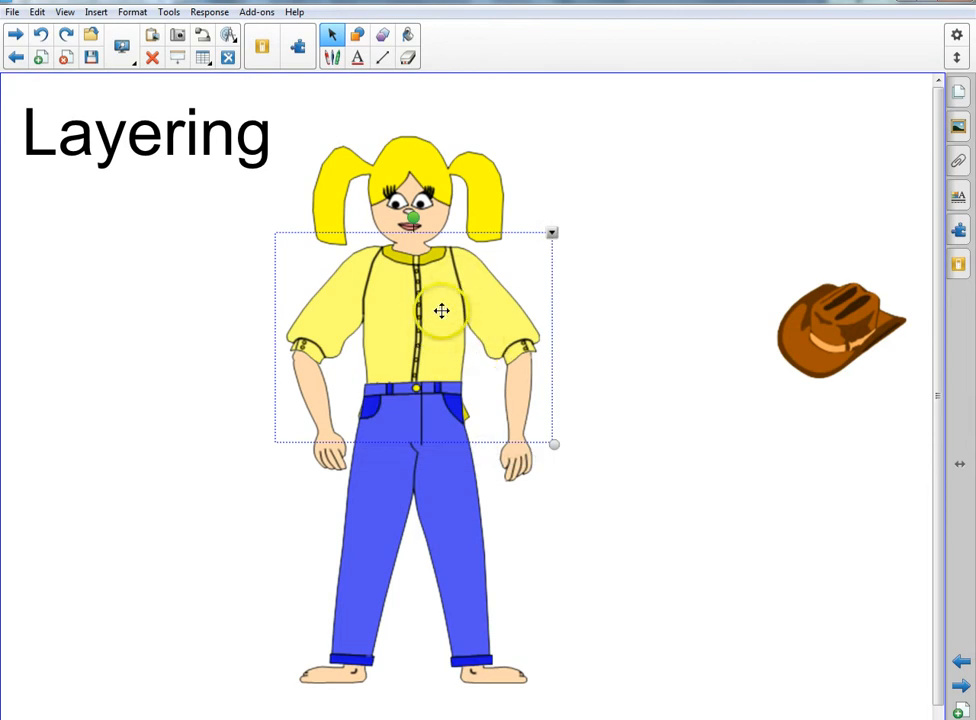
{"action": "left_click_drag", "start_coordinate": [464, 329], "coordinate": [431, 318]}
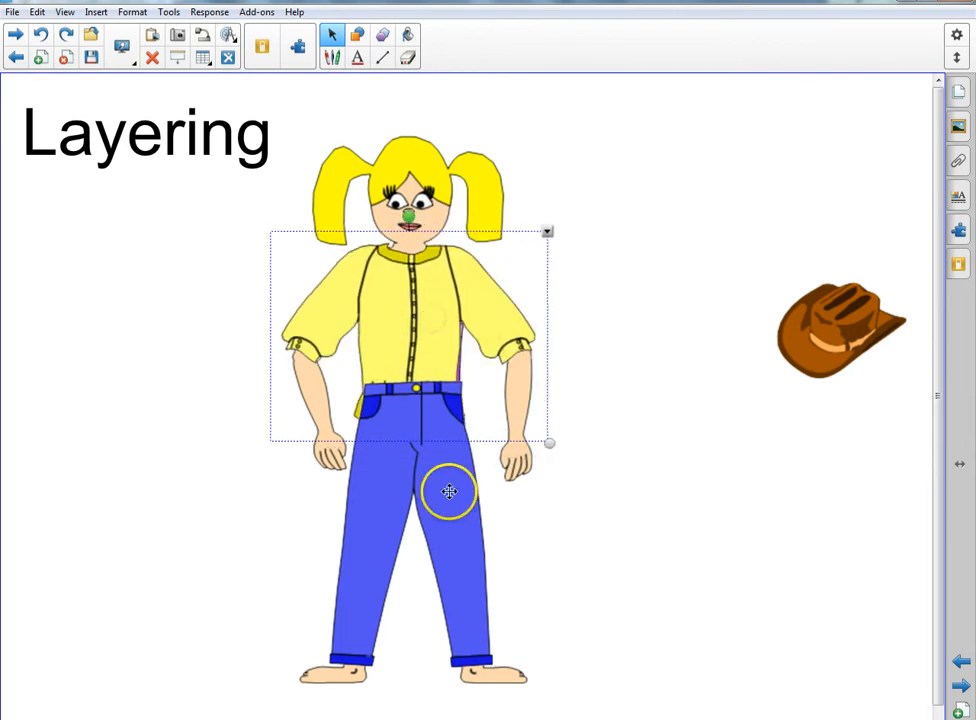
- Move the brown cowboy hat onto the doll's head and bring it to the front, above her hair
{"action": "left_click", "coordinate": [856, 380]}
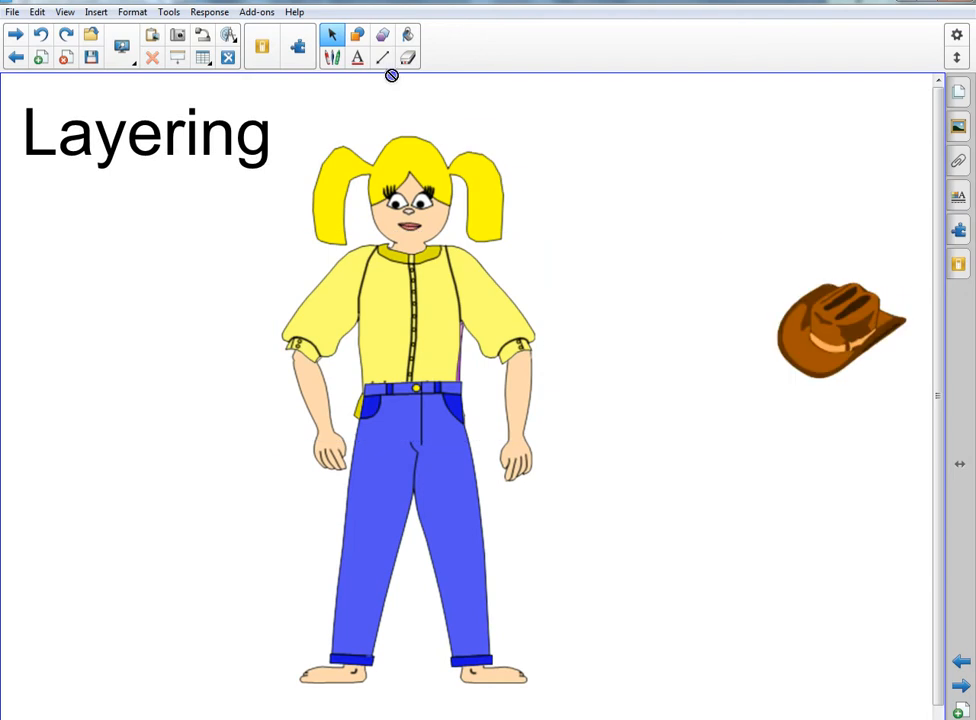
{"action": "left_click_drag", "start_coordinate": [391, 75], "coordinate": [420, 122]}
{"action": "left_click", "coordinate": [489, 82]}
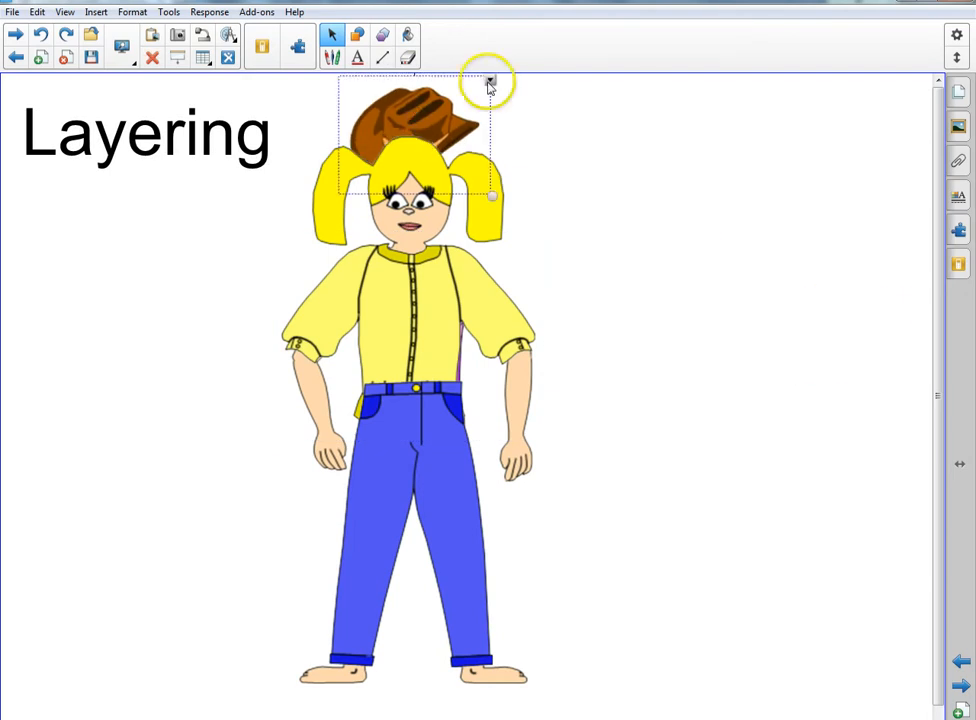
{"action": "mouse_move", "coordinate": [545, 256]}
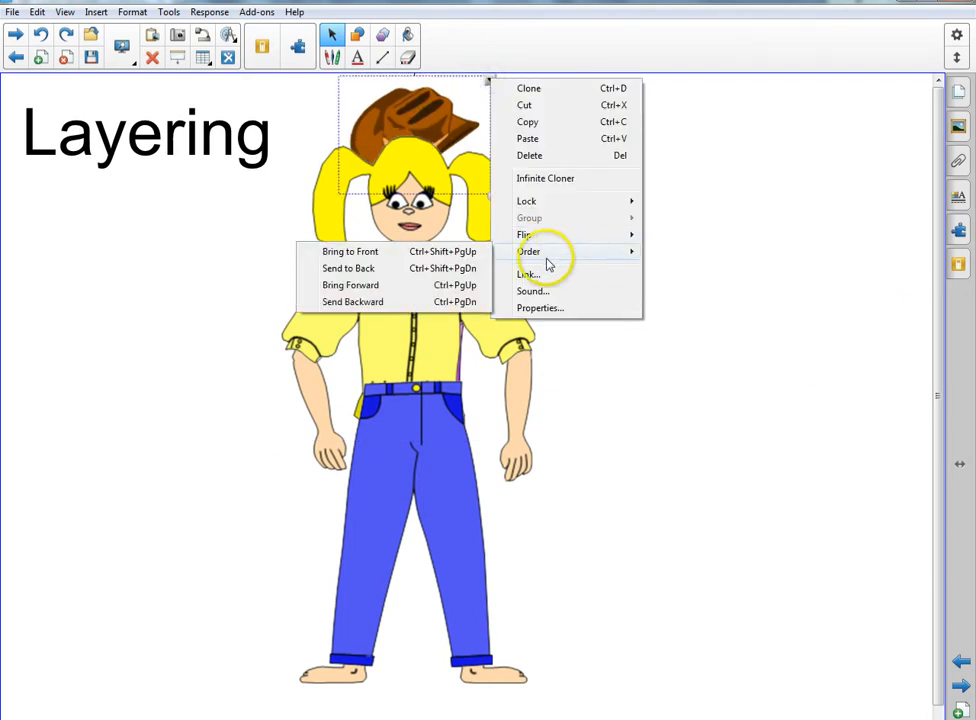
{"action": "left_click", "coordinate": [340, 251]}
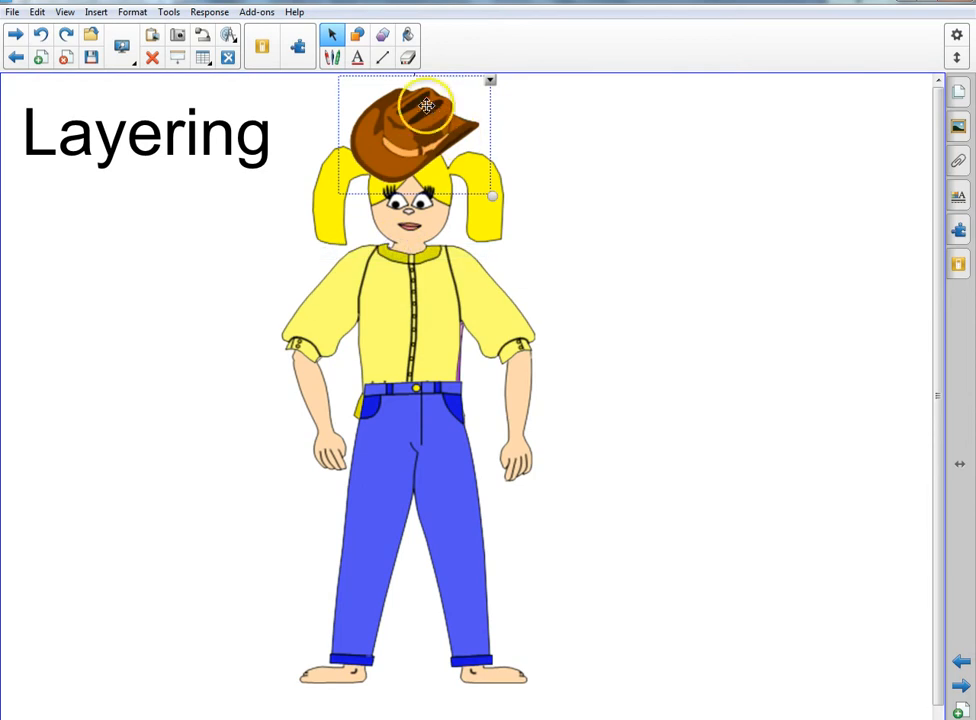
{"action": "left_click_drag", "start_coordinate": [428, 107], "coordinate": [403, 131]}
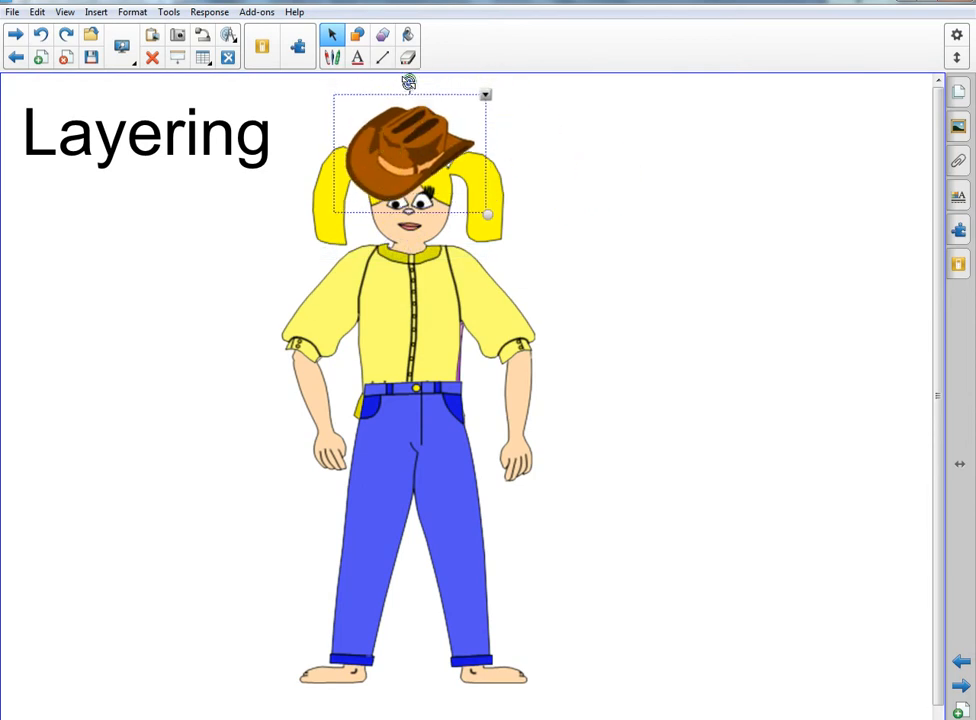
- Rotate the hat clockwise, shrink it slightly and position it on top of the doll's head
{"action": "left_click_drag", "start_coordinate": [408, 82], "coordinate": [422, 117]}
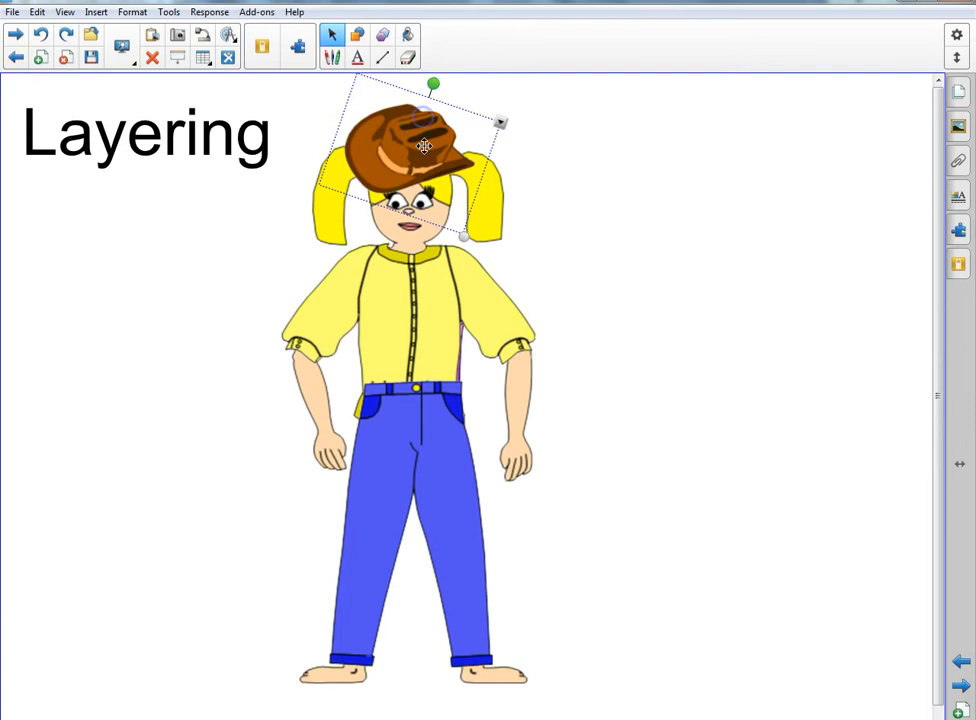
{"action": "left_click_drag", "start_coordinate": [468, 238], "coordinate": [449, 195]}
{"action": "left_click_drag", "start_coordinate": [403, 133], "coordinate": [423, 145]}
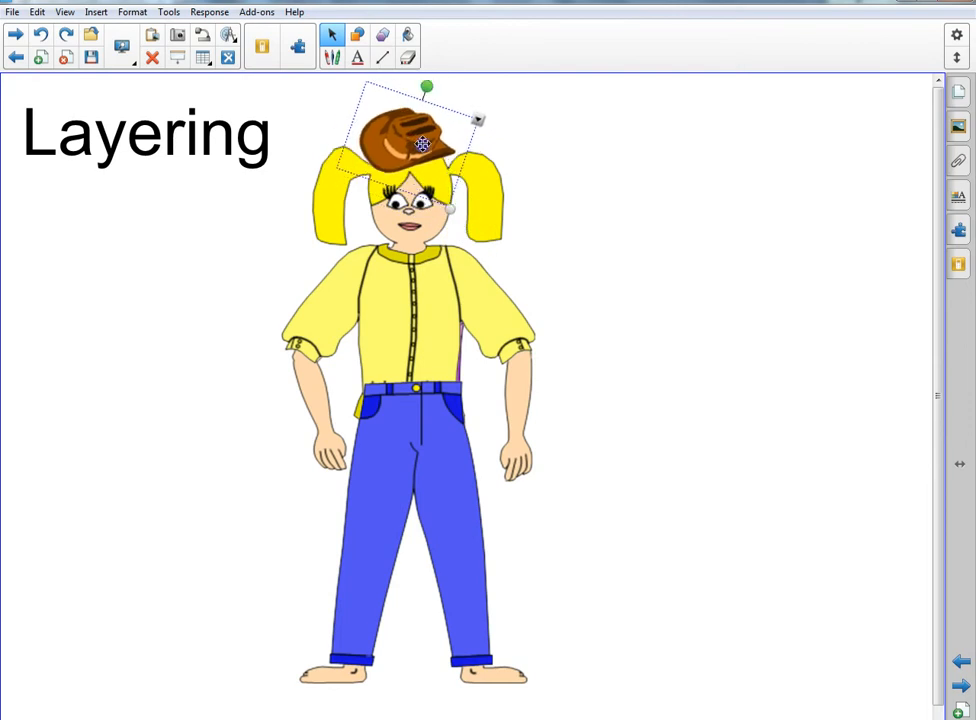
{"action": "left_click_drag", "start_coordinate": [457, 216], "coordinate": [461, 224]}
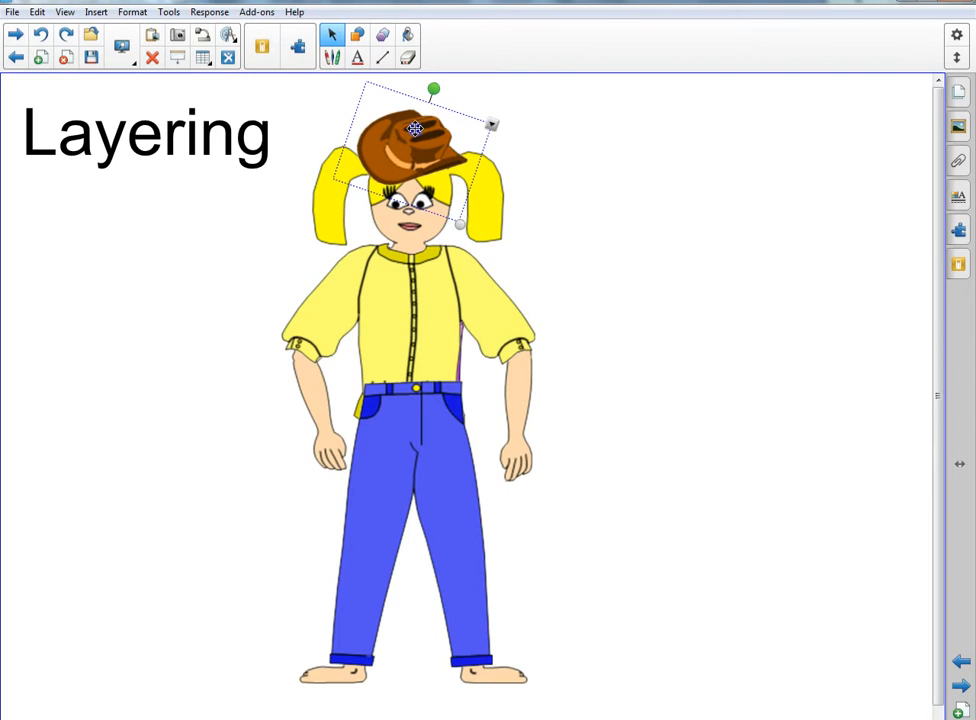
{"action": "left_click_drag", "start_coordinate": [414, 129], "coordinate": [405, 125]}
{"action": "left_click", "coordinate": [548, 195]}
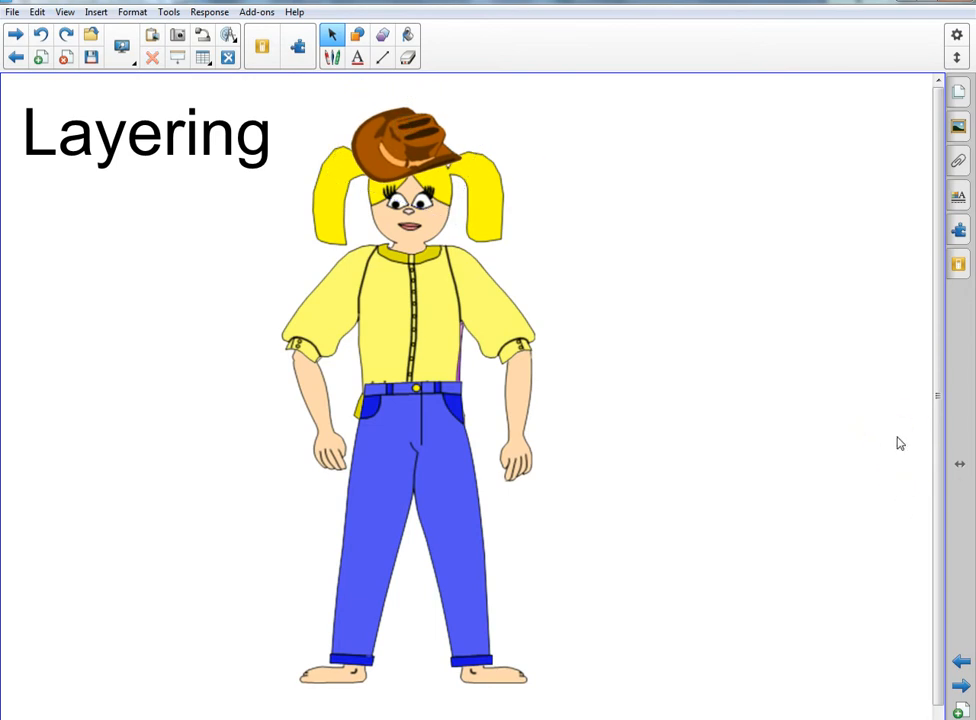
- Go to the next page, titled Grouping
{"action": "left_click", "coordinate": [15, 38]}
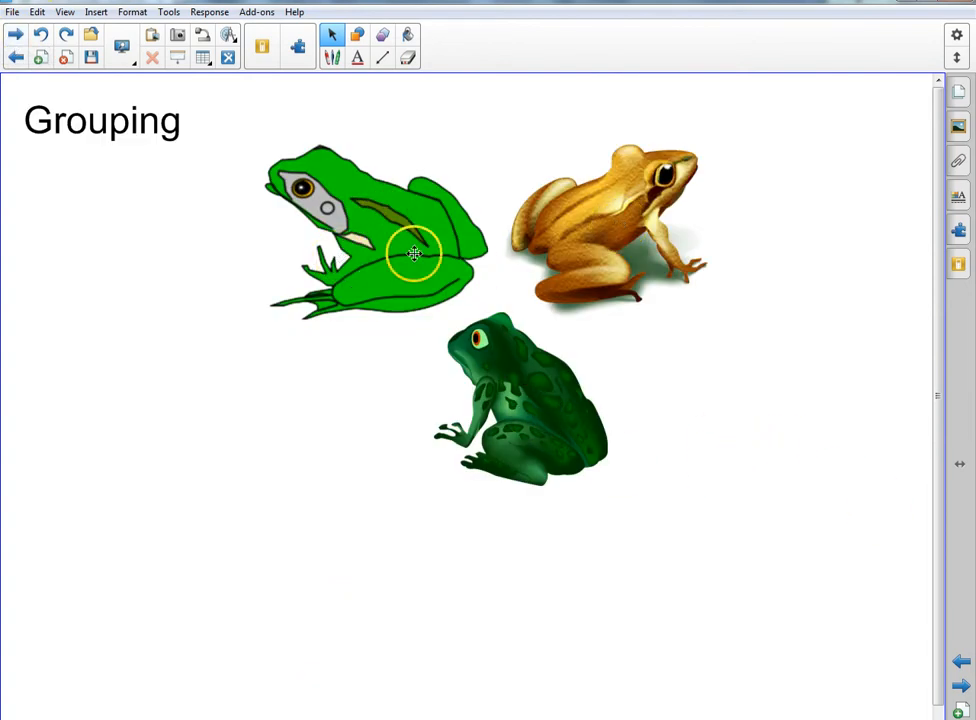
- Move the three frogs individually around the page, ending with the dark green frog above the bright green one and the brown frog beside them
{"action": "left_click_drag", "start_coordinate": [386, 229], "coordinate": [194, 380]}
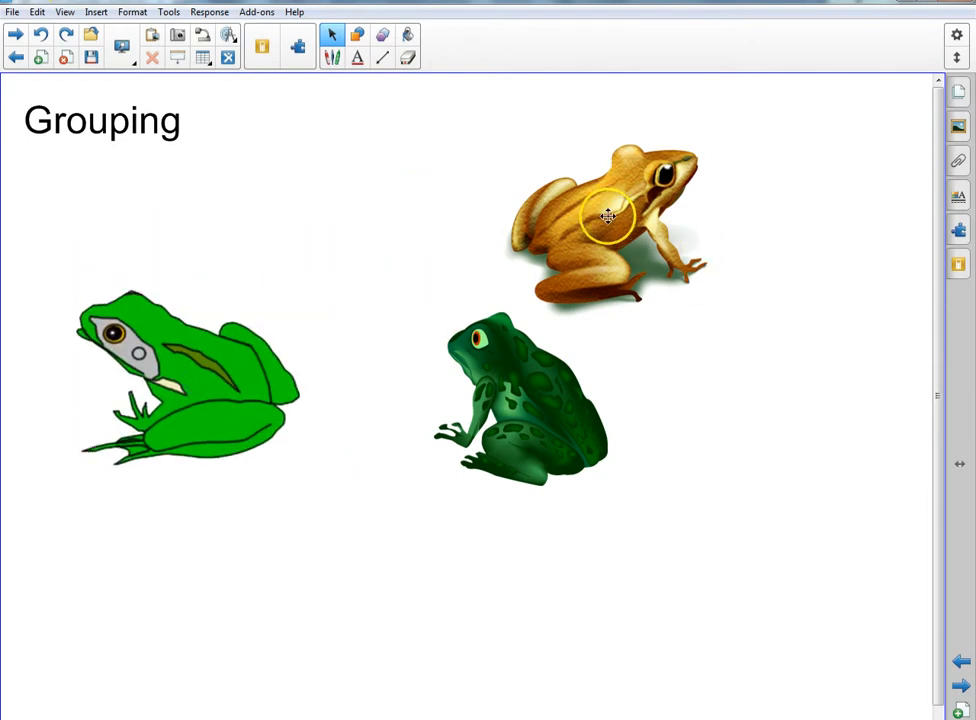
{"action": "left_click_drag", "start_coordinate": [614, 218], "coordinate": [707, 273]}
{"action": "left_click_drag", "start_coordinate": [465, 374], "coordinate": [469, 243]}
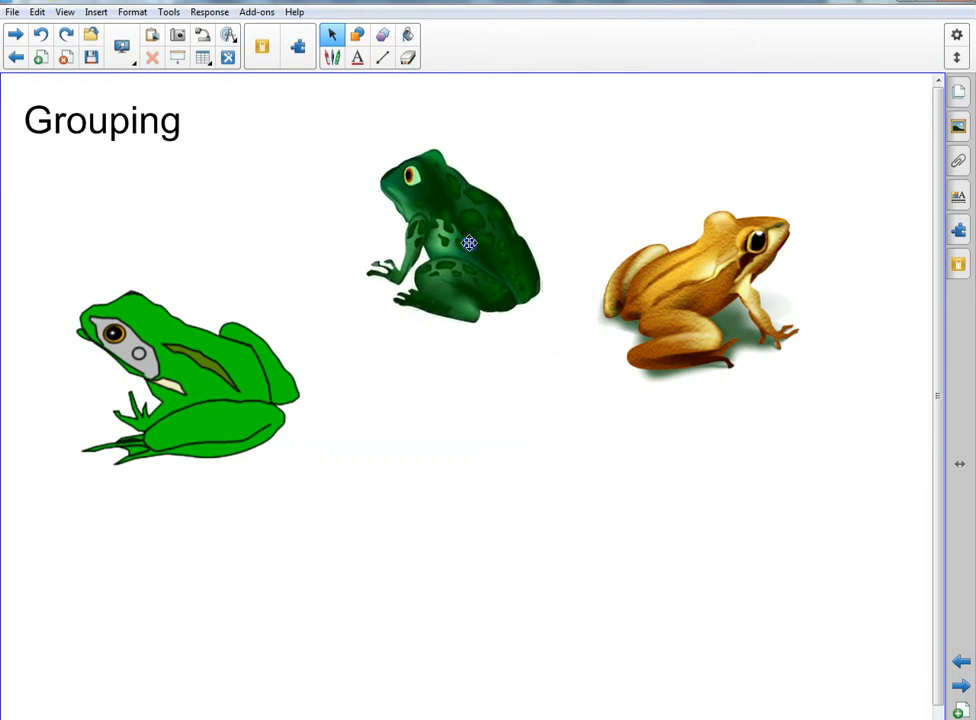
{"action": "left_click_drag", "start_coordinate": [723, 309], "coordinate": [677, 354]}
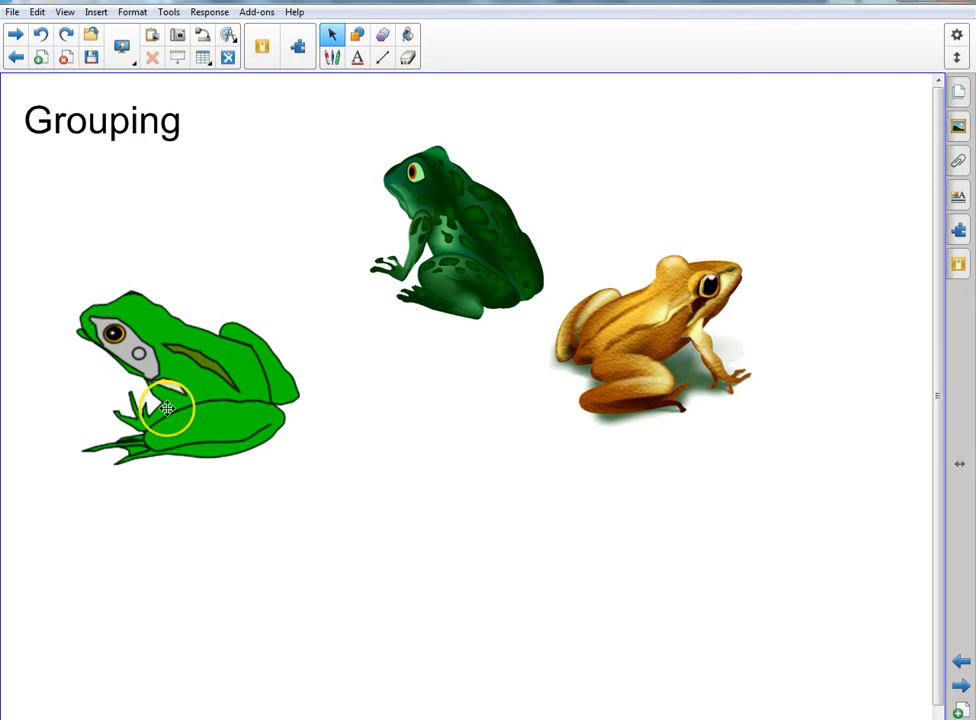
{"action": "left_click_drag", "start_coordinate": [167, 408], "coordinate": [381, 445]}
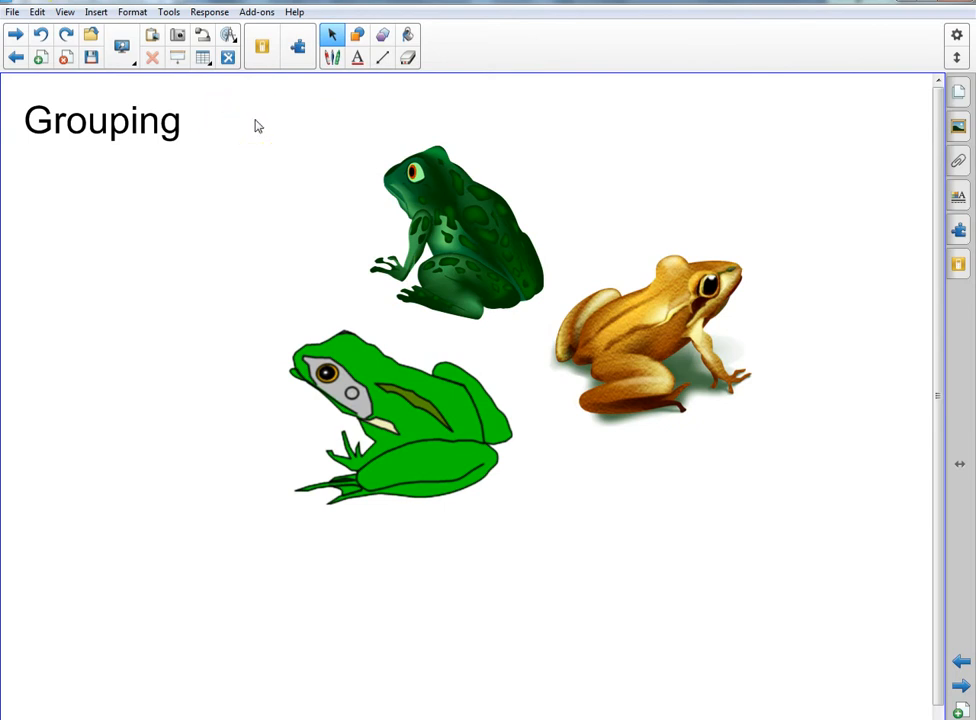
- Select all three frogs together and group them into a single object
{"action": "left_click_drag", "start_coordinate": [257, 121], "coordinate": [892, 632]}
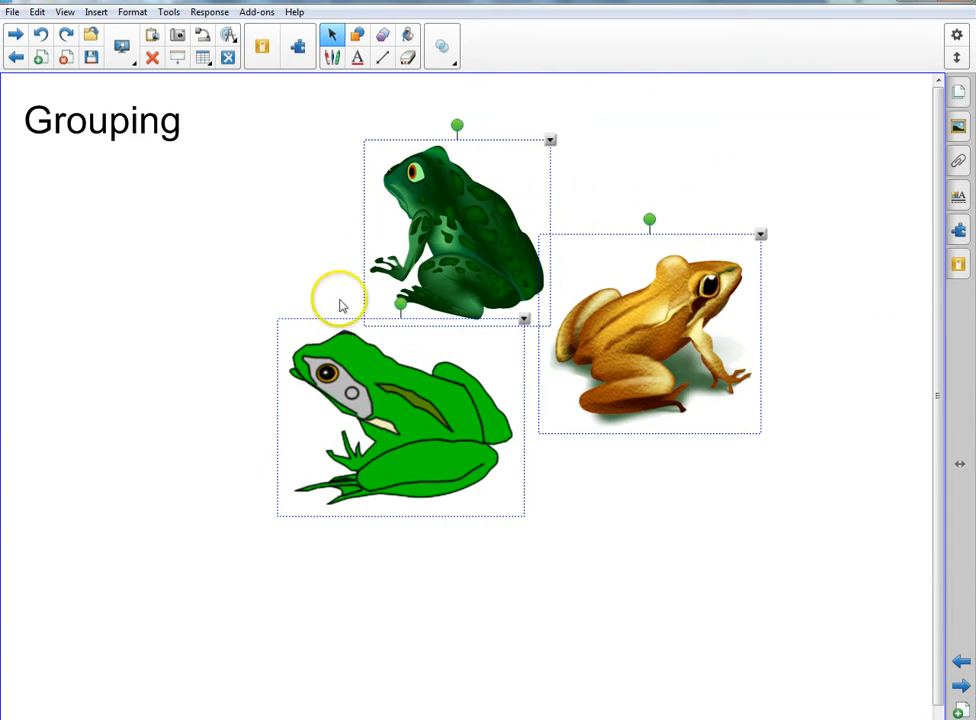
{"action": "left_click", "coordinate": [224, 114]}
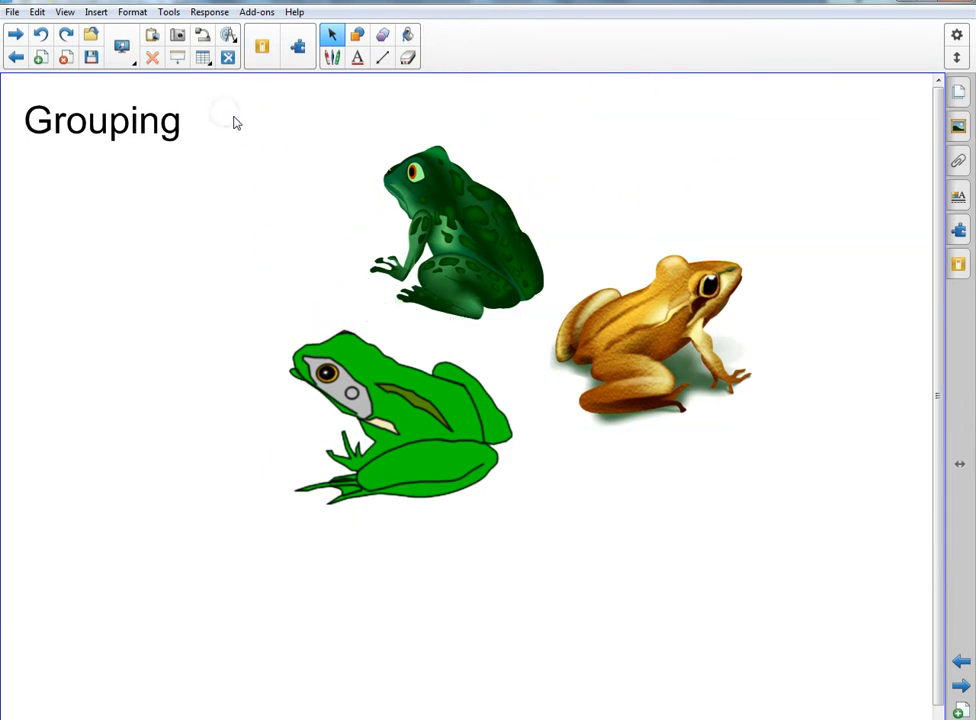
{"action": "left_click_drag", "start_coordinate": [235, 120], "coordinate": [908, 598]}
{"action": "left_click", "coordinate": [742, 404]}
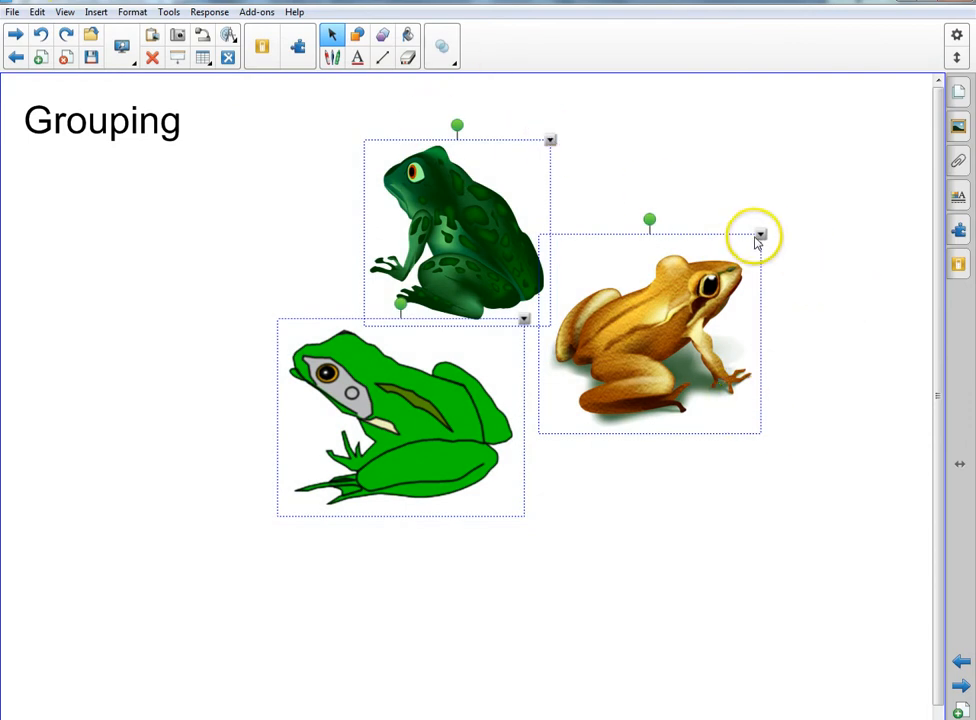
{"action": "left_click", "coordinate": [523, 320]}
{"action": "mouse_move", "coordinate": [583, 482]}
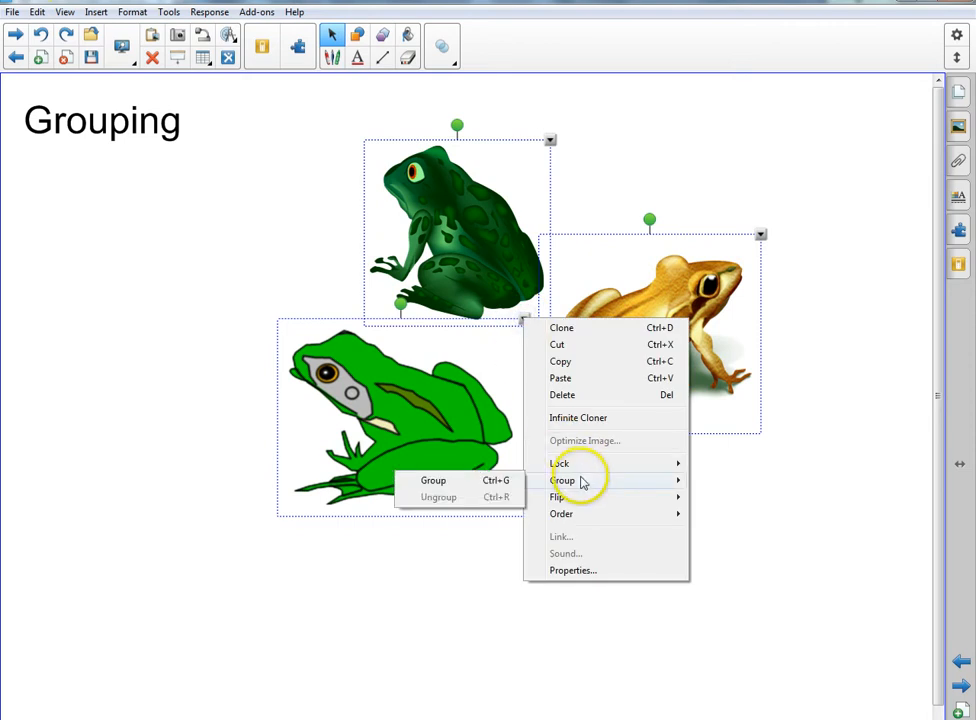
{"action": "left_click", "coordinate": [488, 478]}
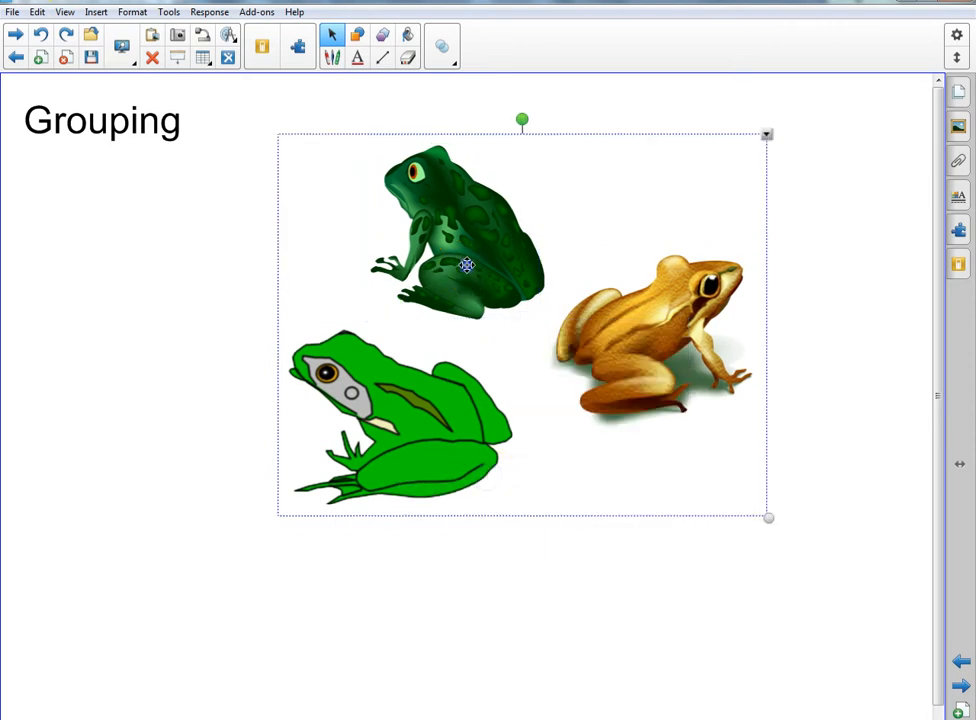
- Move the grouped frogs around the page as one object, and ungroup them
{"action": "left_click_drag", "start_coordinate": [466, 264], "coordinate": [540, 332]}
{"action": "left_click_drag", "start_coordinate": [353, 292], "coordinate": [470, 281]}
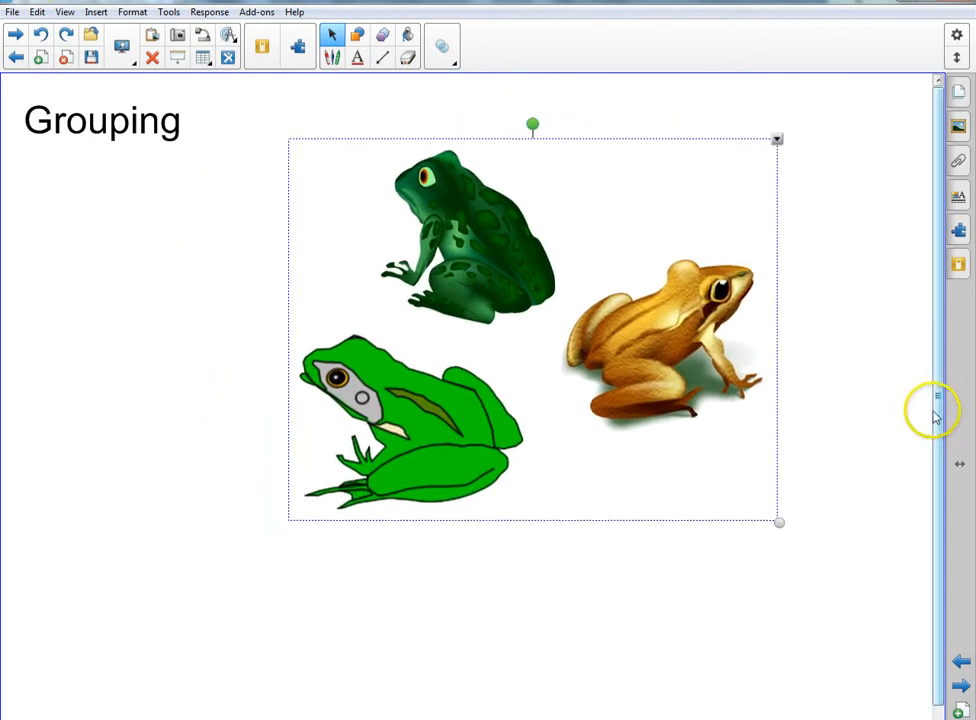
{"action": "left_click", "coordinate": [777, 141]}
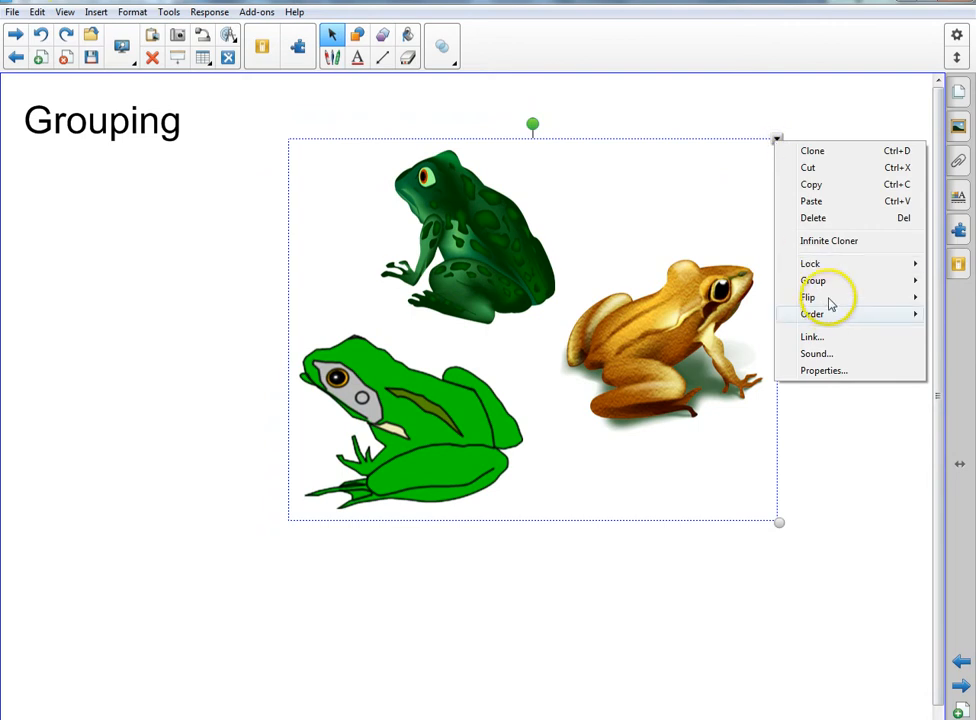
{"action": "mouse_move", "coordinate": [838, 282]}
{"action": "left_click", "coordinate": [702, 300]}
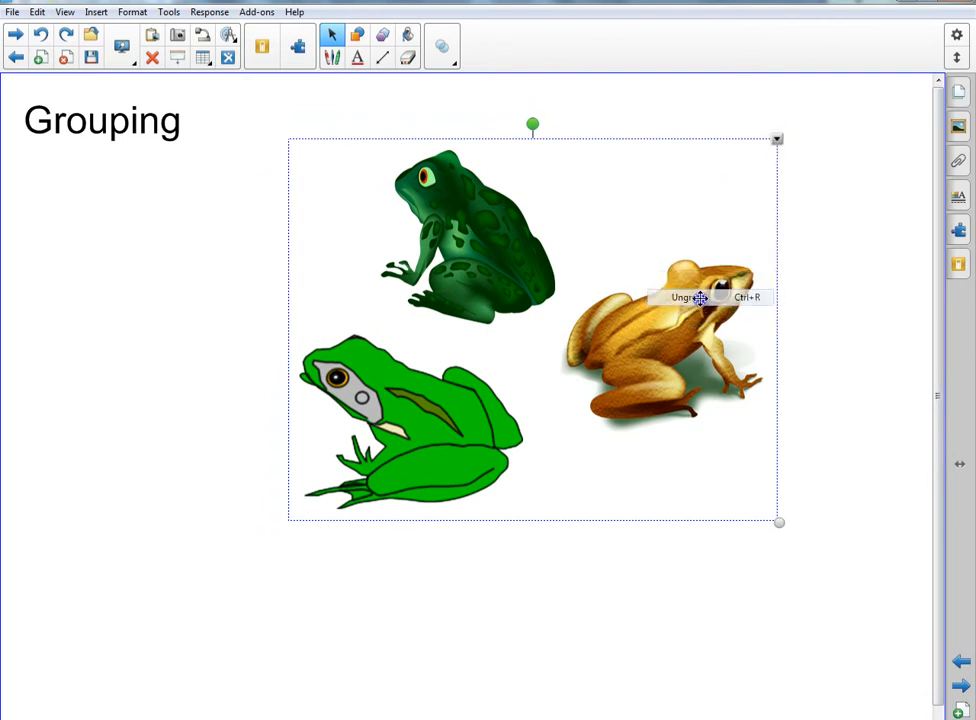
- Shift the ungrouped frogs together, deselect them, and spread them apart across the page one at a time
{"action": "left_click_drag", "start_coordinate": [676, 390], "coordinate": [504, 418]}
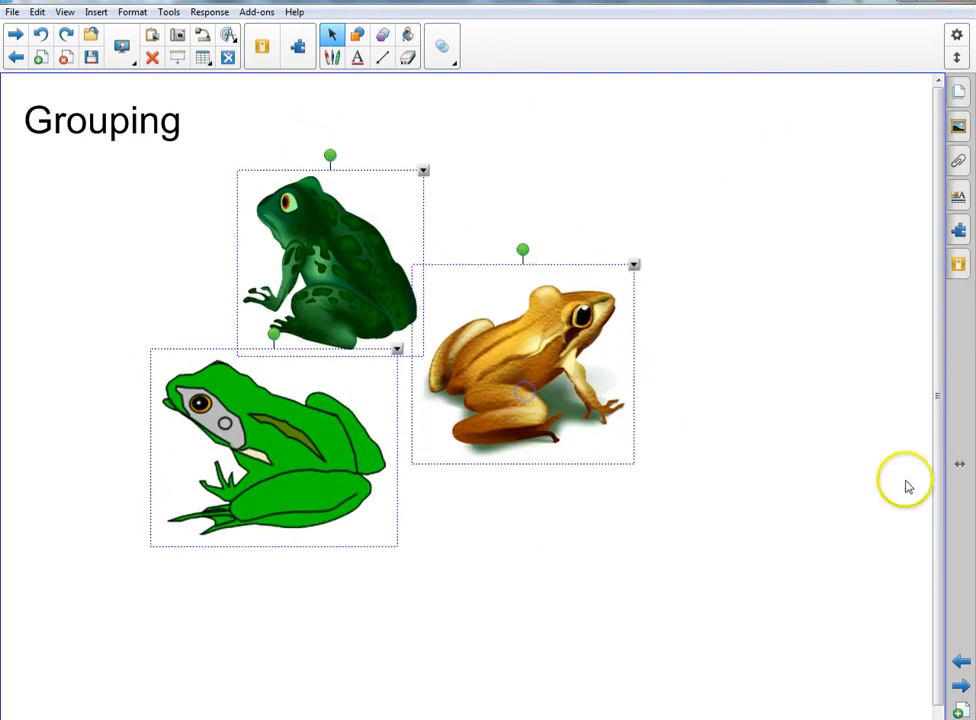
{"action": "left_click", "coordinate": [695, 405]}
{"action": "left_click_drag", "start_coordinate": [580, 370], "coordinate": [774, 256]}
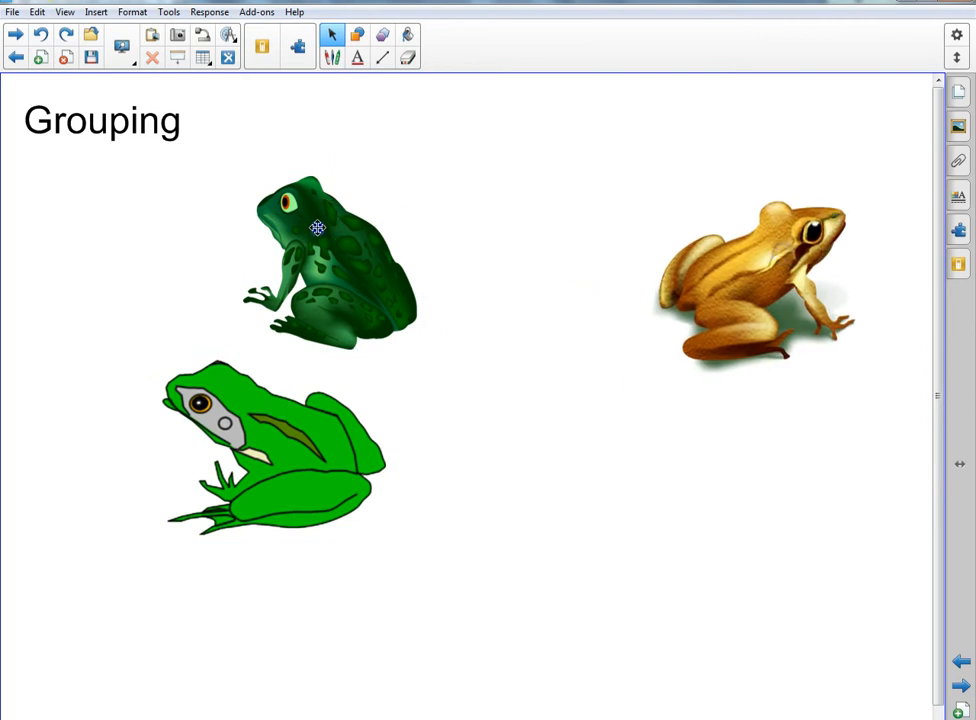
{"action": "left_click_drag", "start_coordinate": [320, 222], "coordinate": [353, 153]}
{"action": "left_click_drag", "start_coordinate": [270, 508], "coordinate": [173, 584]}
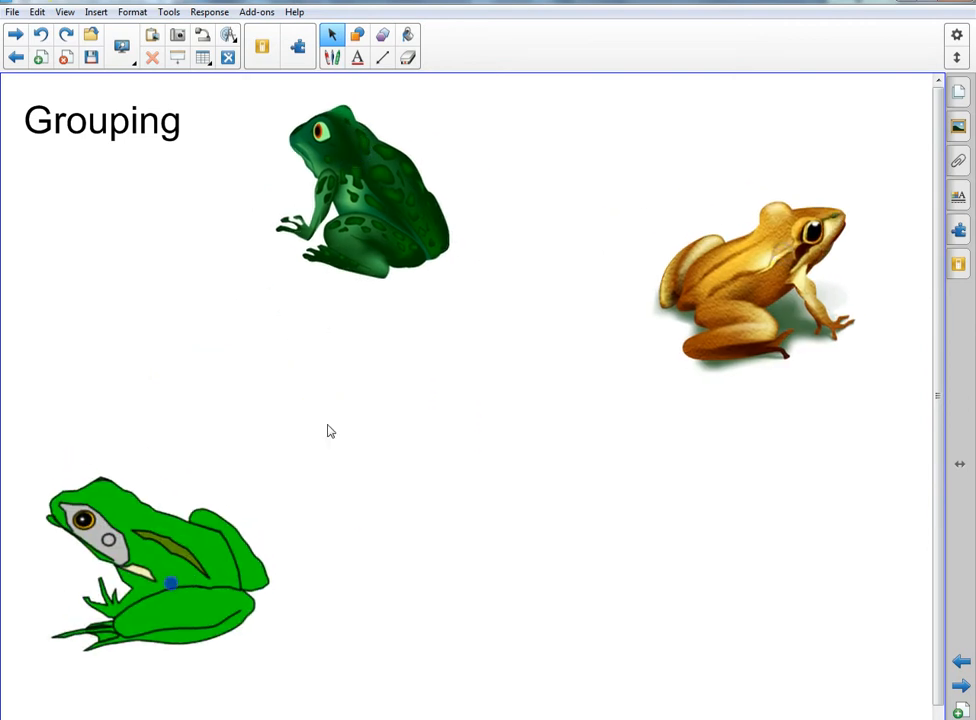
{"action": "left_click_drag", "start_coordinate": [400, 203], "coordinate": [441, 363]}
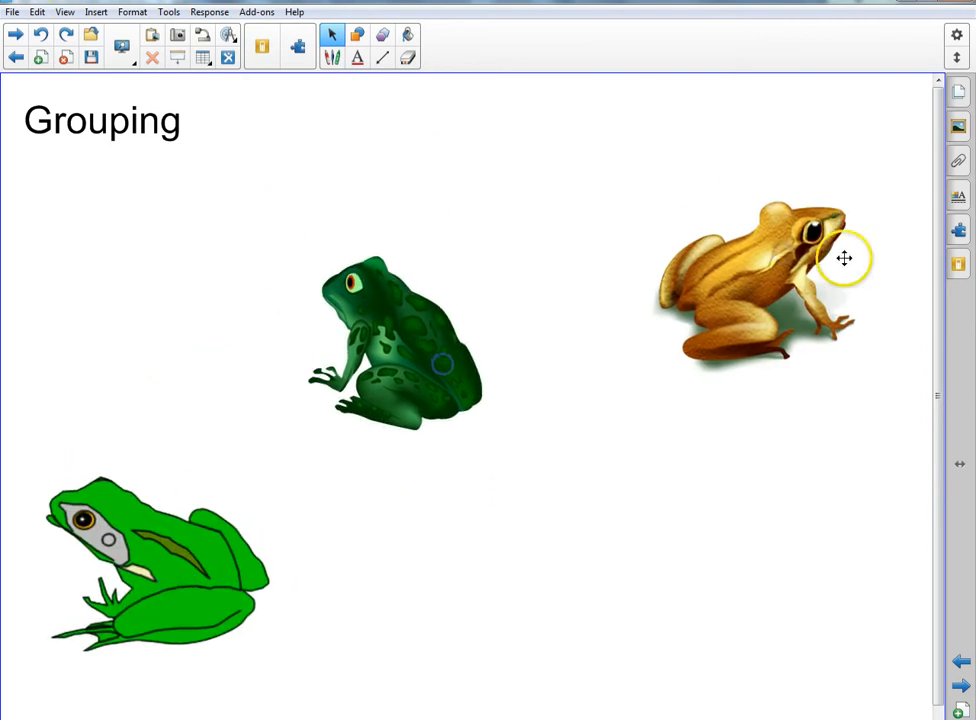
{"action": "left_click_drag", "start_coordinate": [747, 255], "coordinate": [722, 327]}
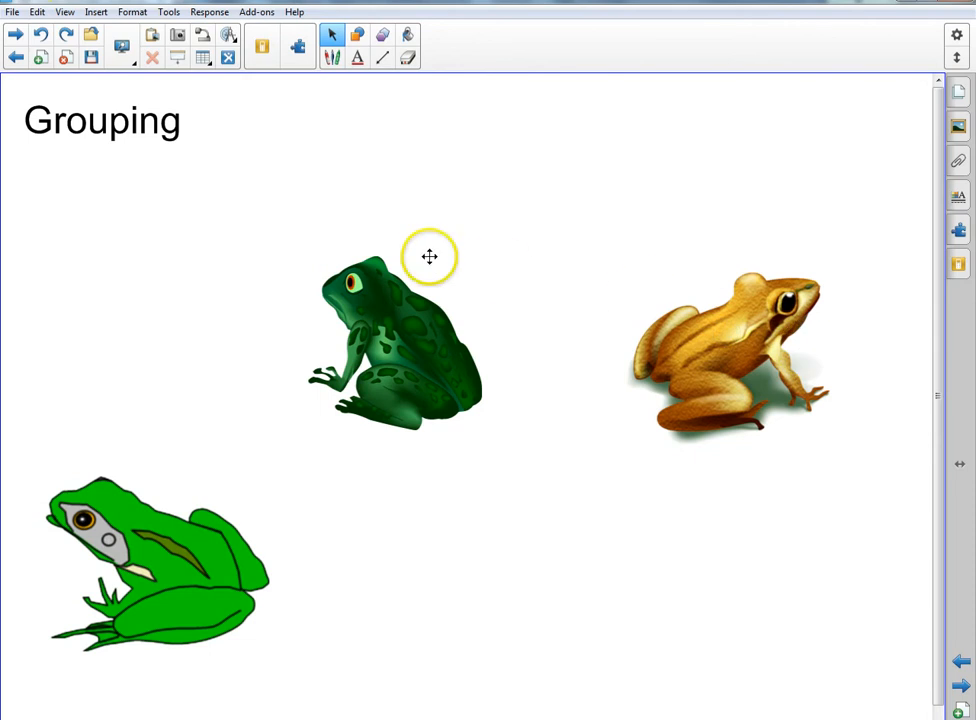
- Enlarge the "Grouping" title to roughly twice its size and deselect it
{"action": "left_click", "coordinate": [135, 126]}
{"action": "left_click_drag", "start_coordinate": [206, 165], "coordinate": [269, 180]}
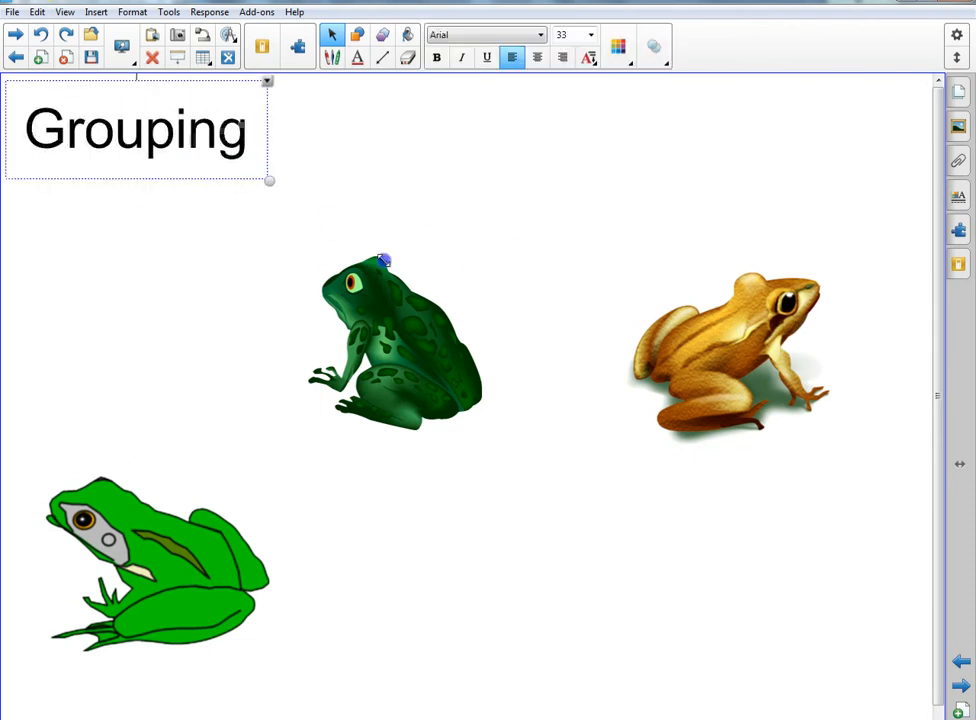
{"action": "left_click", "coordinate": [562, 349]}
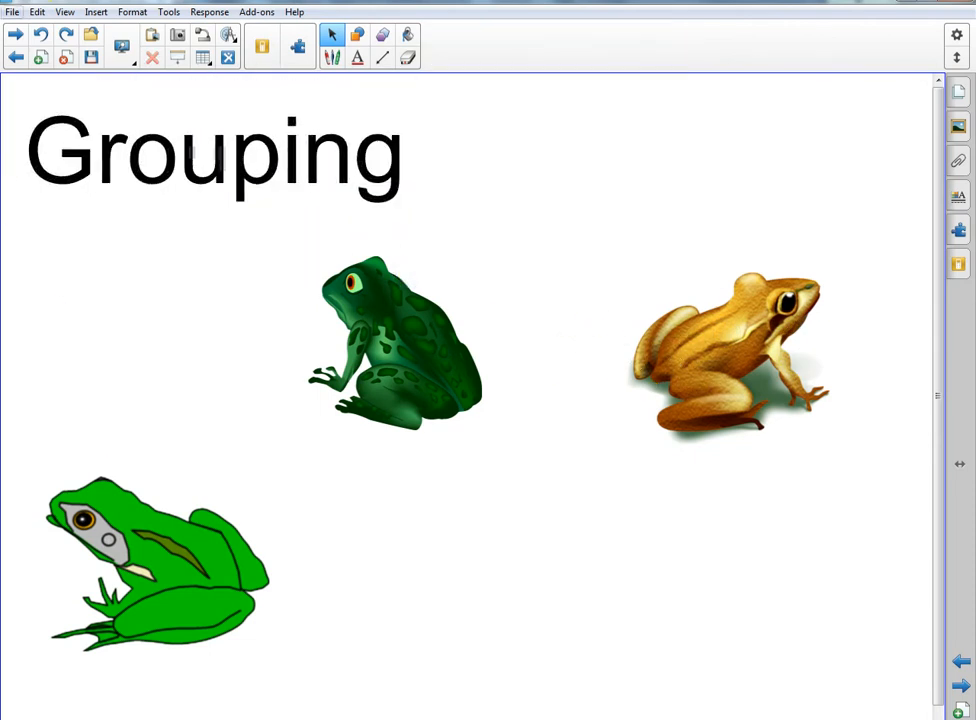
- On the next page, Grouping for a "tab", add the text "Shakespeare is cool!" and position it below the numbered list
{"action": "left_click", "coordinate": [17, 37]}
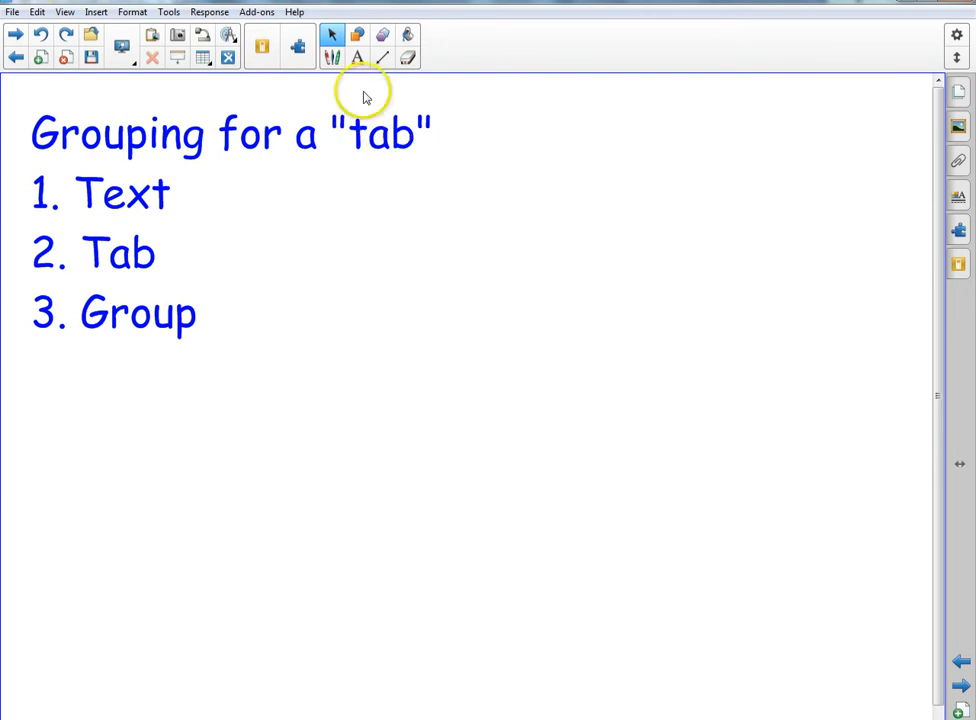
{"action": "left_click", "coordinate": [356, 60]}
{"action": "left_click", "coordinate": [443, 378]}
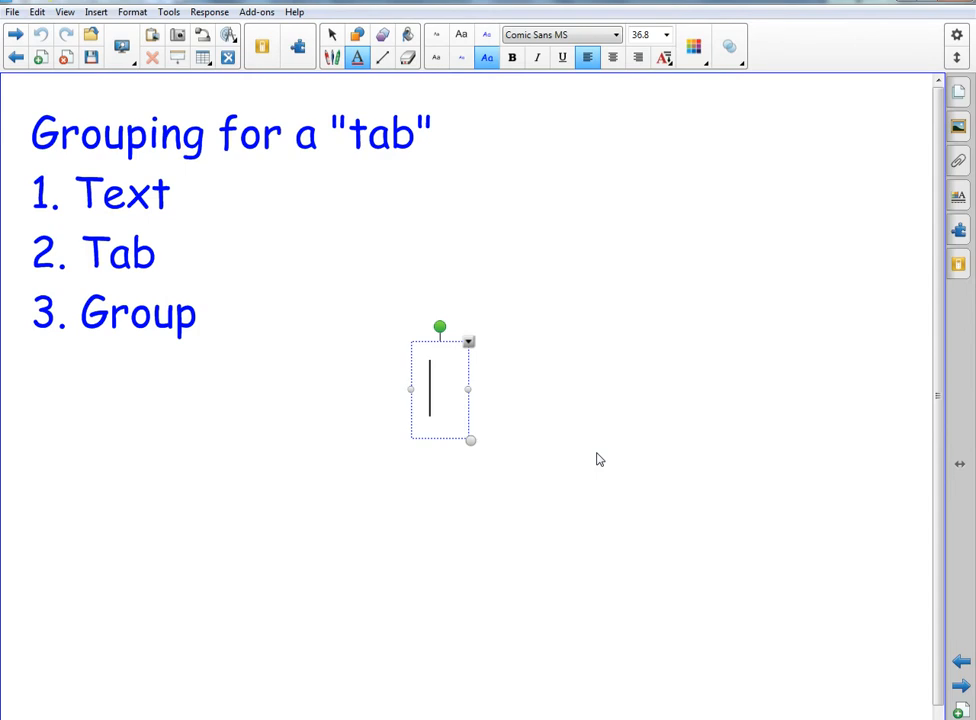
{"action": "type", "text": "Shakespeare"}
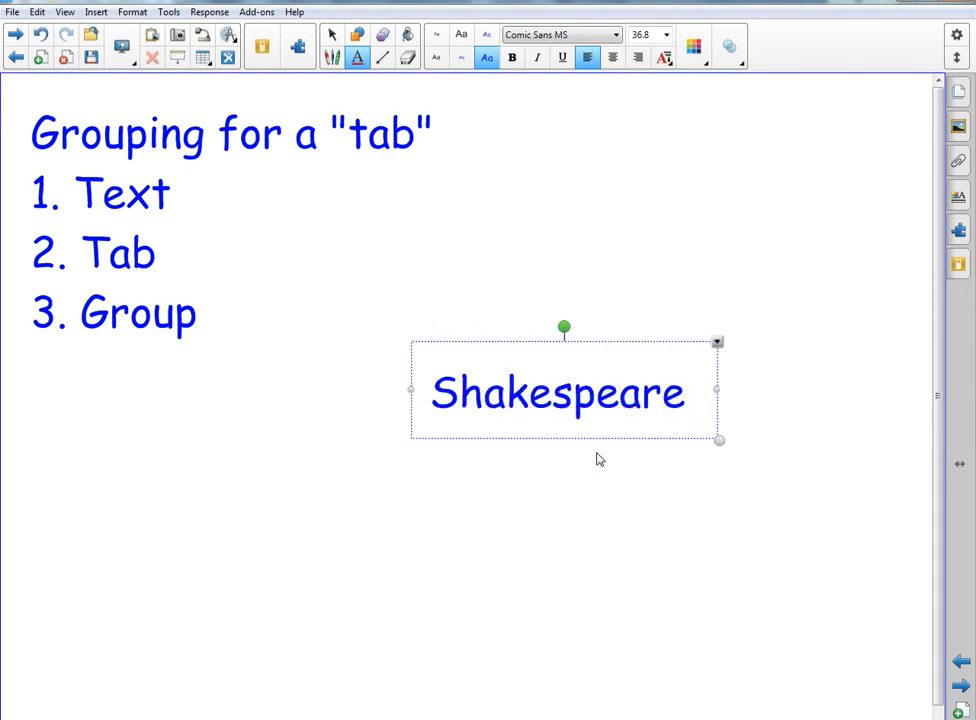
{"action": "type", "text": " is cool!"}
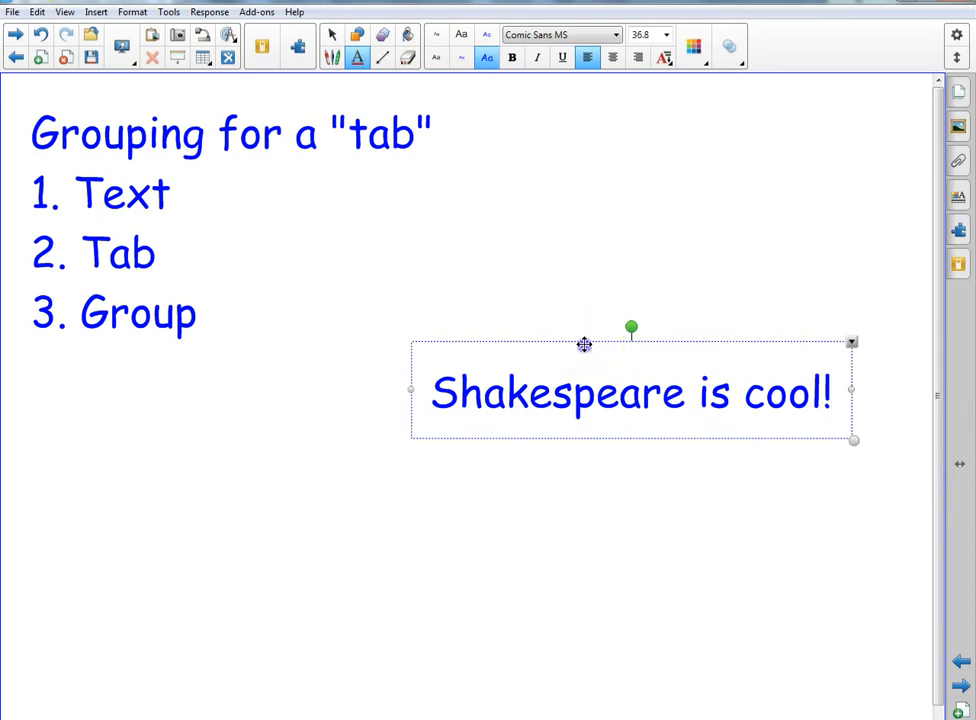
{"action": "left_click_drag", "start_coordinate": [584, 344], "coordinate": [423, 371]}
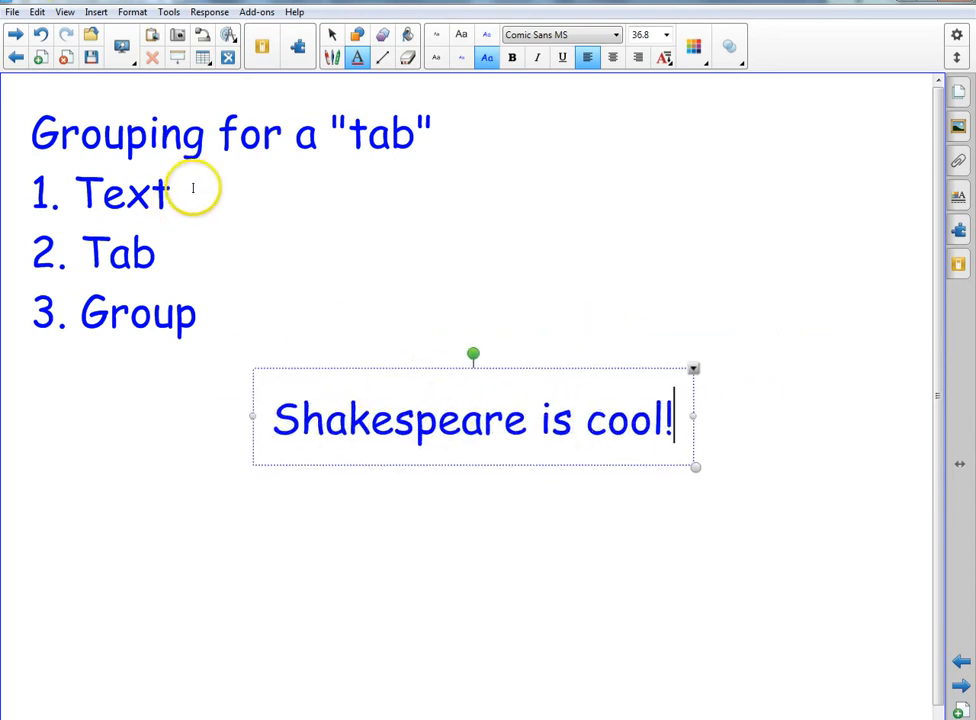
- Draw a small check mark shape beside "1. Text" in the list
{"action": "left_click", "coordinate": [357, 34]}
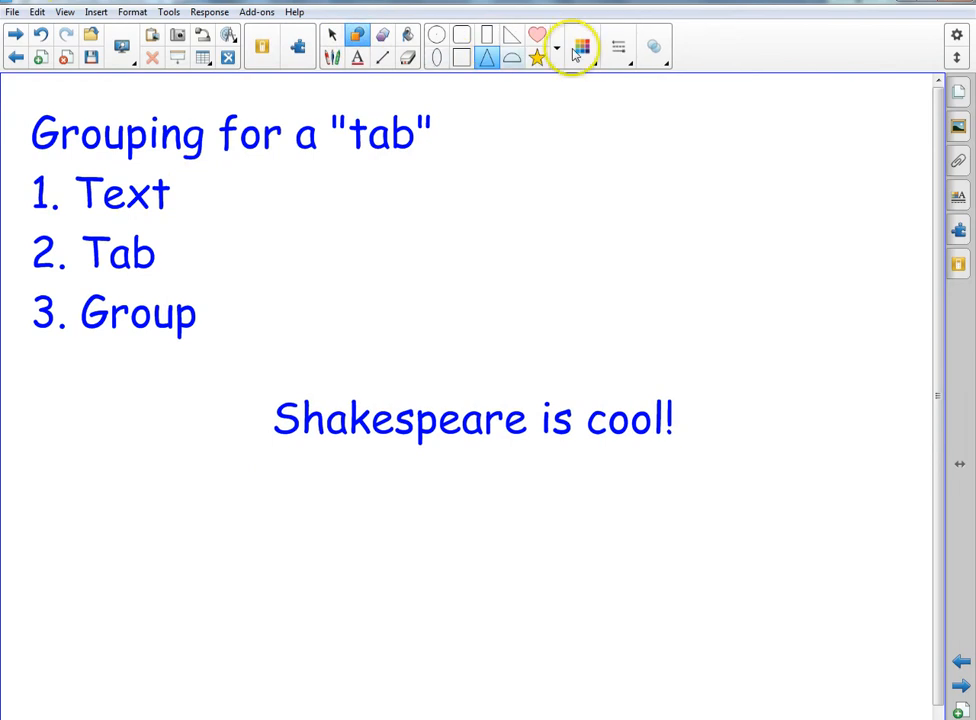
{"action": "left_click", "coordinate": [558, 48]}
{"action": "left_click", "coordinate": [523, 98]}
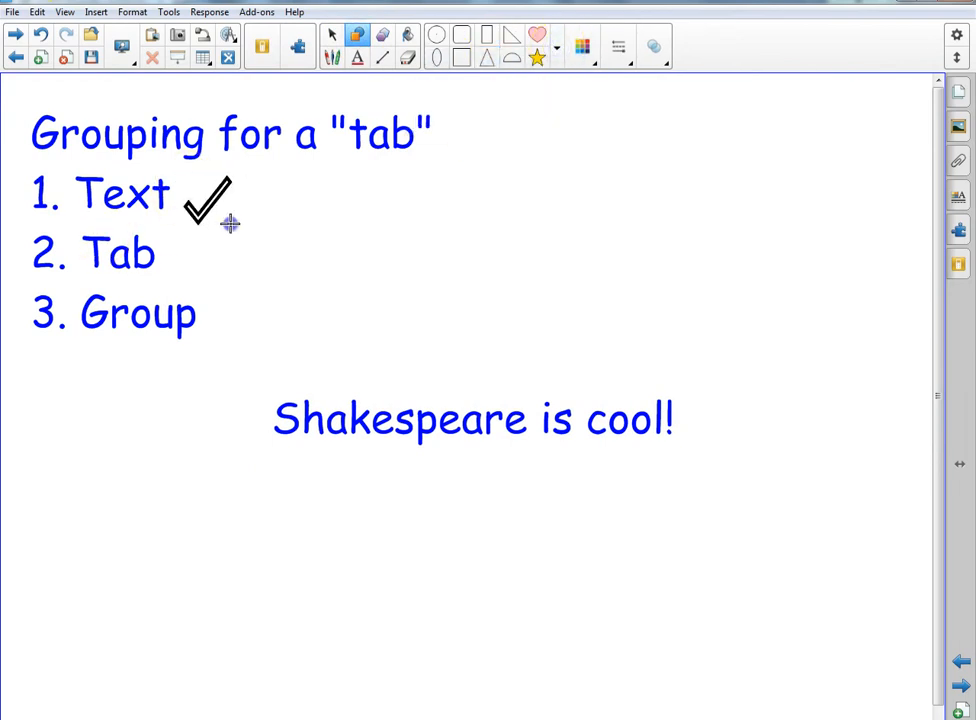
{"action": "left_click", "coordinate": [333, 40]}
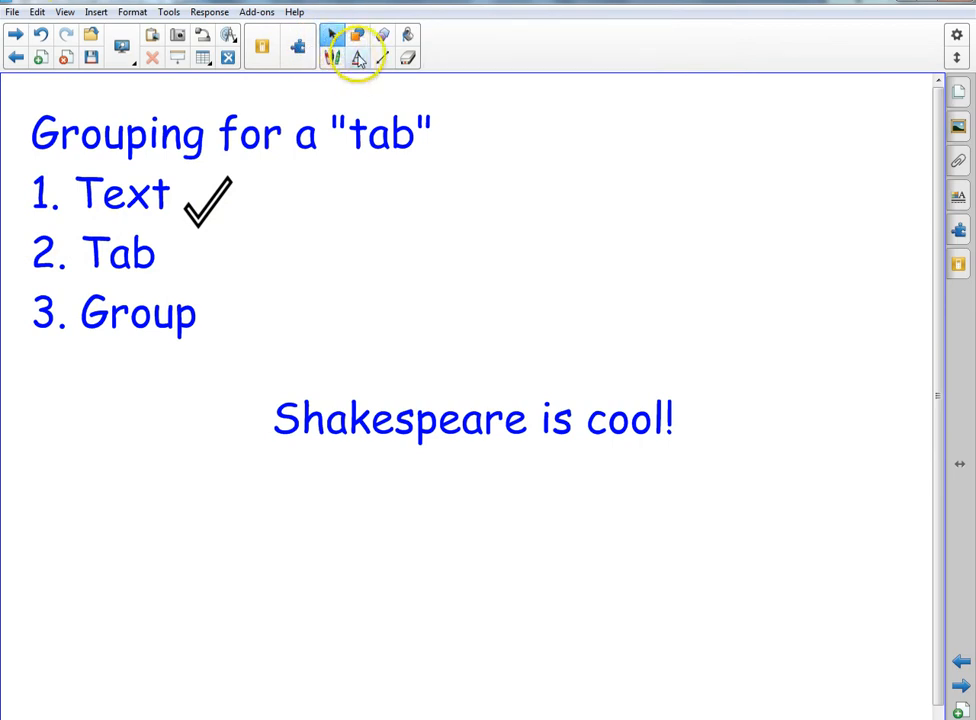
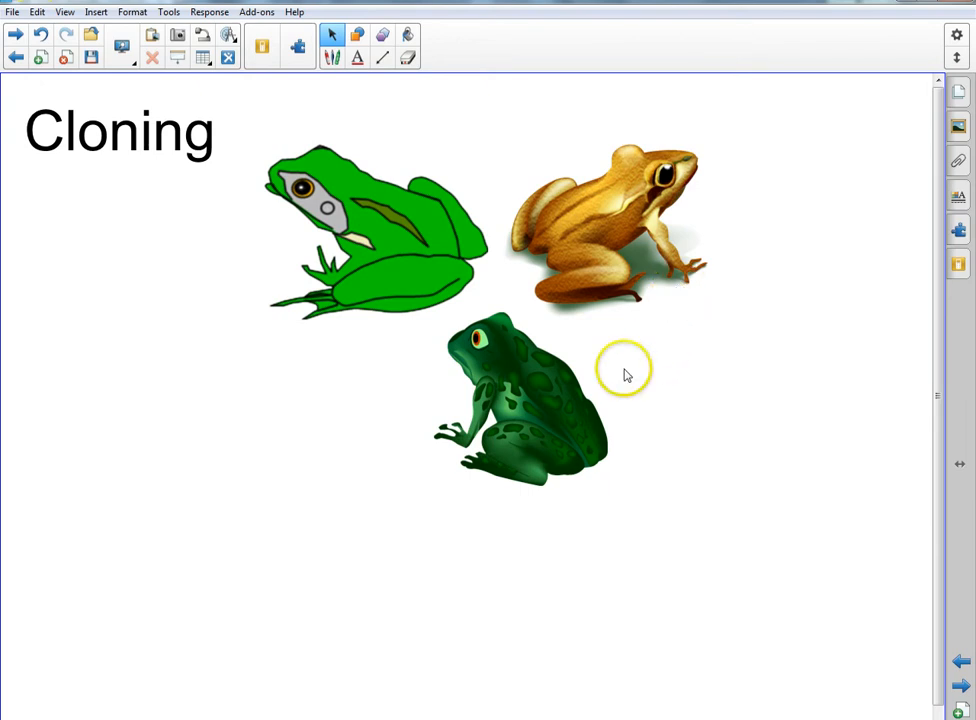
- On the Cloning page, move the dark green frog down and away from the others, and the bright green frog beneath the title
{"action": "left_click", "coordinate": [520, 436]}
{"action": "left_click", "coordinate": [579, 400]}
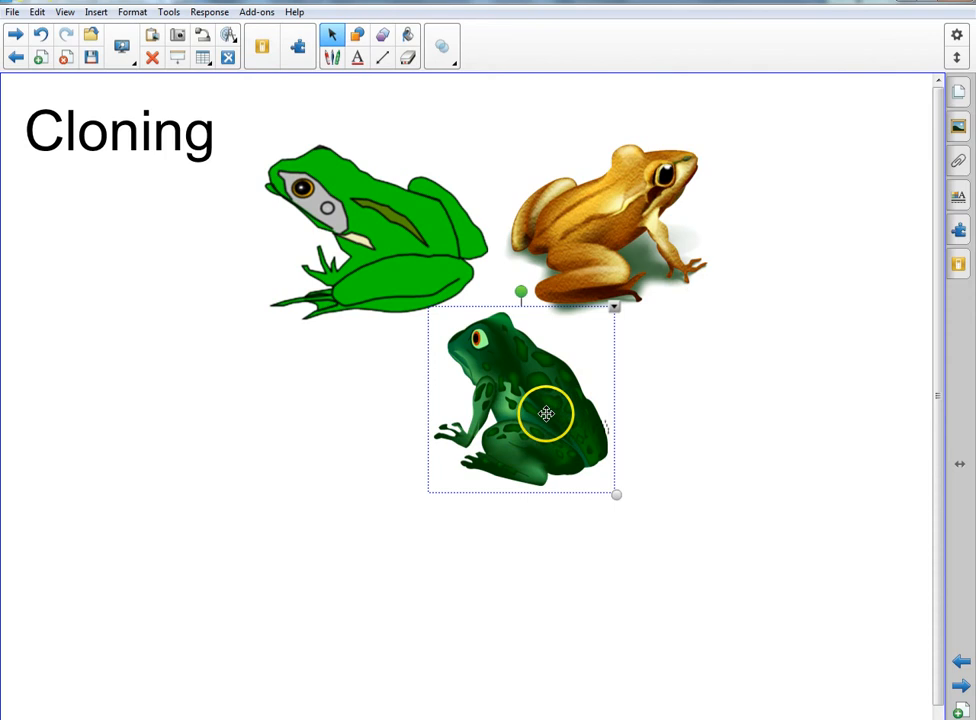
{"action": "left_click_drag", "start_coordinate": [546, 413], "coordinate": [747, 519]}
{"action": "left_click_drag", "start_coordinate": [372, 210], "coordinate": [141, 322]}
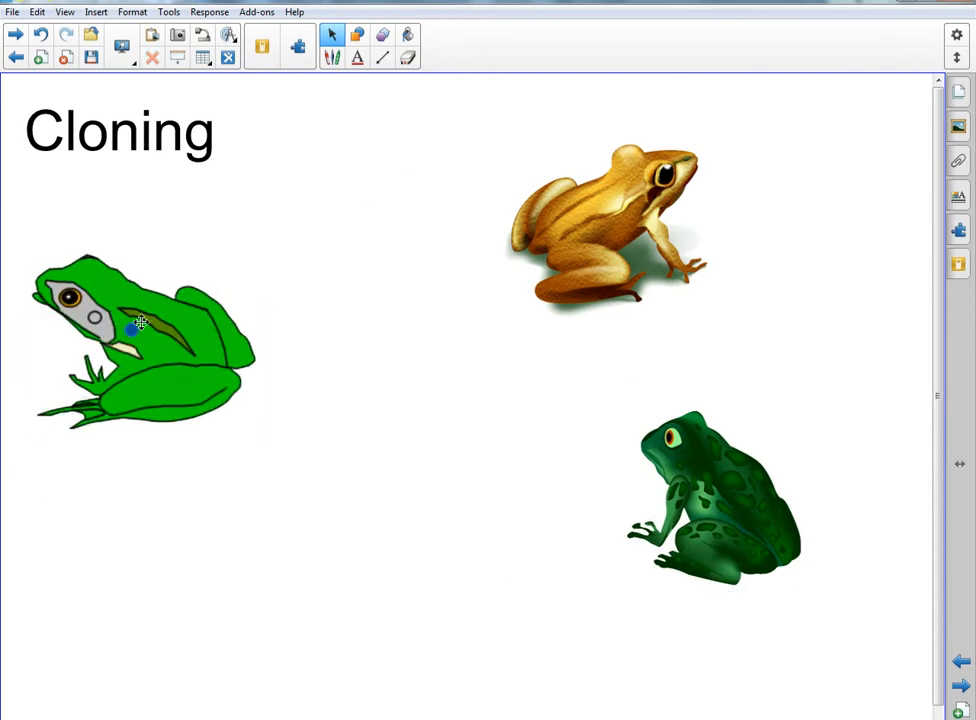
- Clone the bright green frog and place the copy directly below the original
{"action": "left_click", "coordinate": [267, 244]}
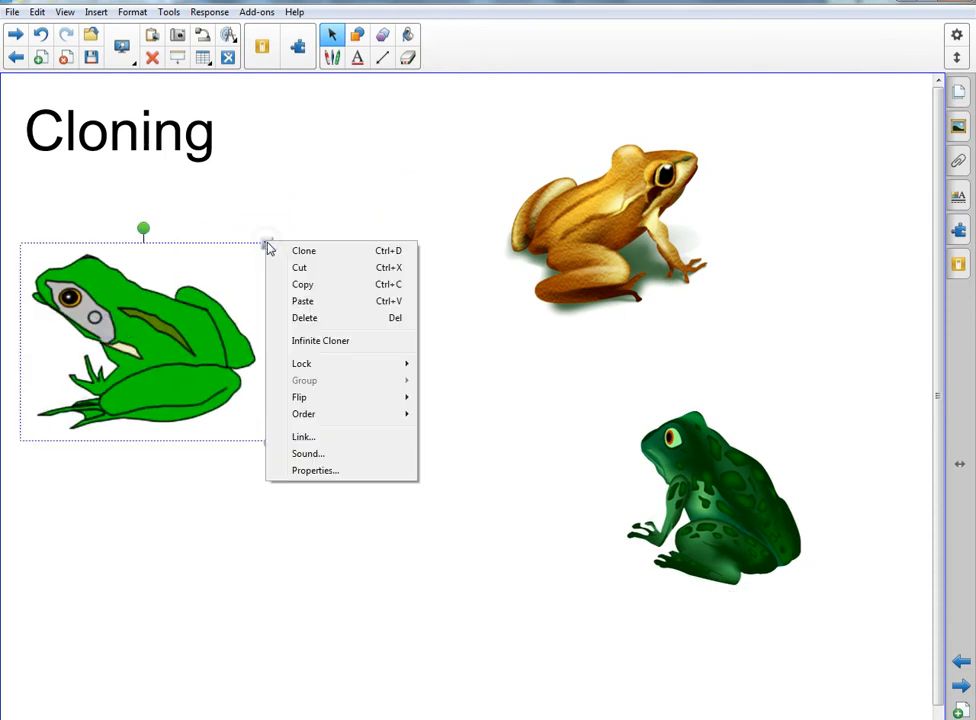
{"action": "left_click", "coordinate": [165, 306]}
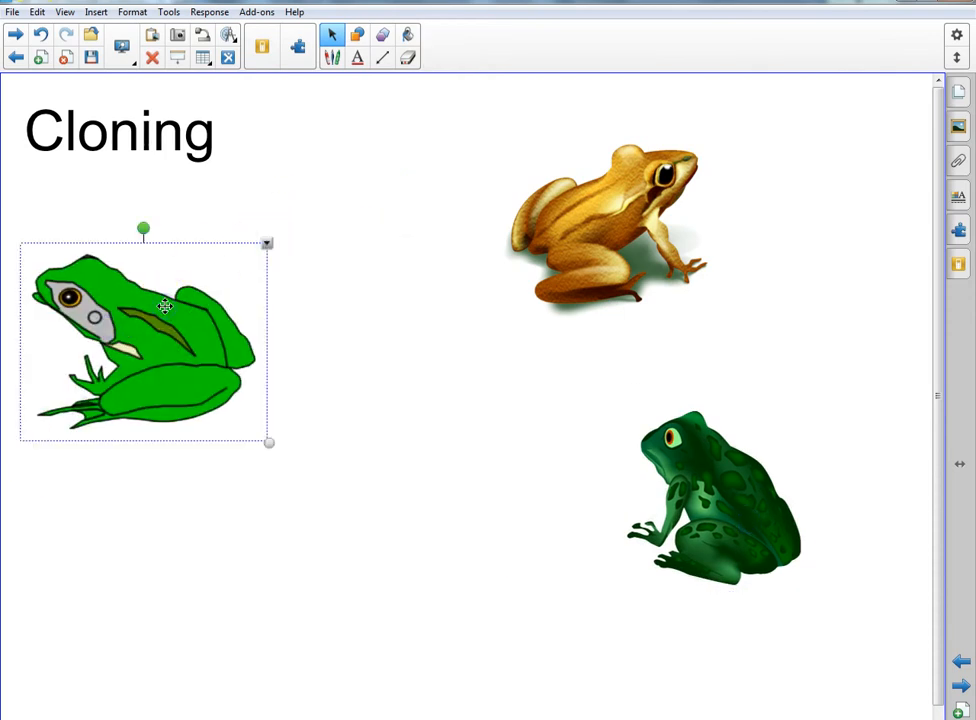
{"action": "left_click", "coordinate": [268, 245]}
{"action": "left_click", "coordinate": [306, 253]}
{"action": "mouse_move", "coordinate": [214, 412]}
{"action": "left_mouse_down"}
{"action": "mouse_move", "coordinate": [327, 490]}
{"action": "mouse_move", "coordinate": [190, 567]}
{"action": "left_mouse_up"}
- Move the brown frog beside the bright green ones, clone it twice, and arrange the copies in a column below it
{"action": "mouse_move", "coordinate": [629, 227]}
{"action": "left_mouse_down"}
{"action": "mouse_move", "coordinate": [403, 253]}
{"action": "mouse_move", "coordinate": [419, 242]}
{"action": "left_mouse_up"}
{"action": "left_click", "coordinate": [508, 143]}
{"action": "left_click", "coordinate": [549, 157]}
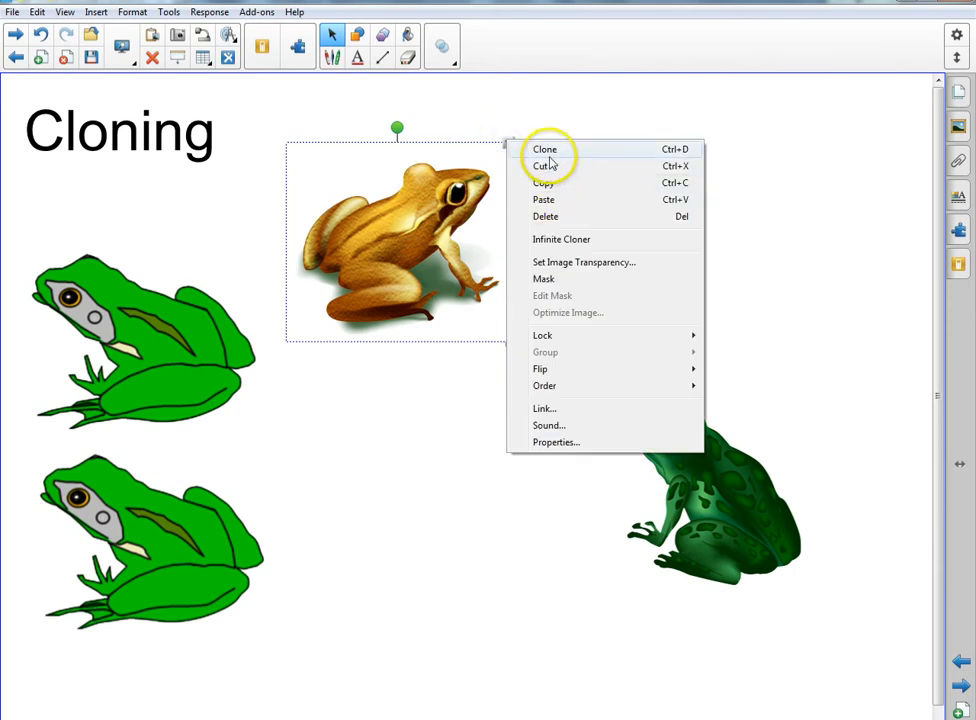
{"action": "left_click", "coordinate": [547, 183]}
{"action": "left_click", "coordinate": [578, 189]}
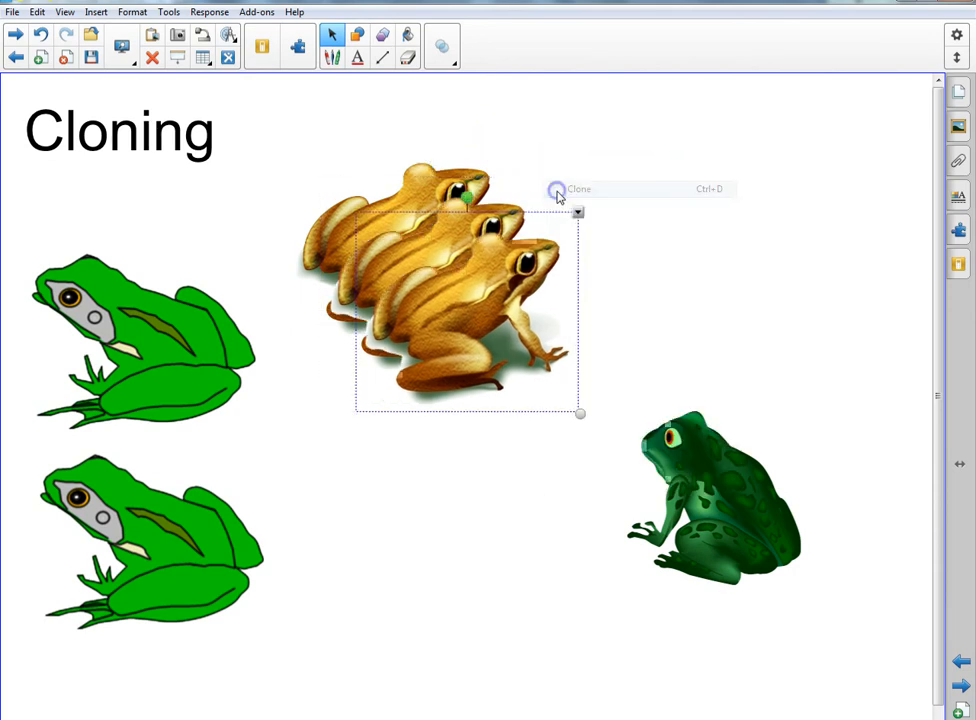
{"action": "left_click_drag", "start_coordinate": [508, 303], "coordinate": [449, 548]}
{"action": "left_click_drag", "start_coordinate": [427, 270], "coordinate": [400, 392]}
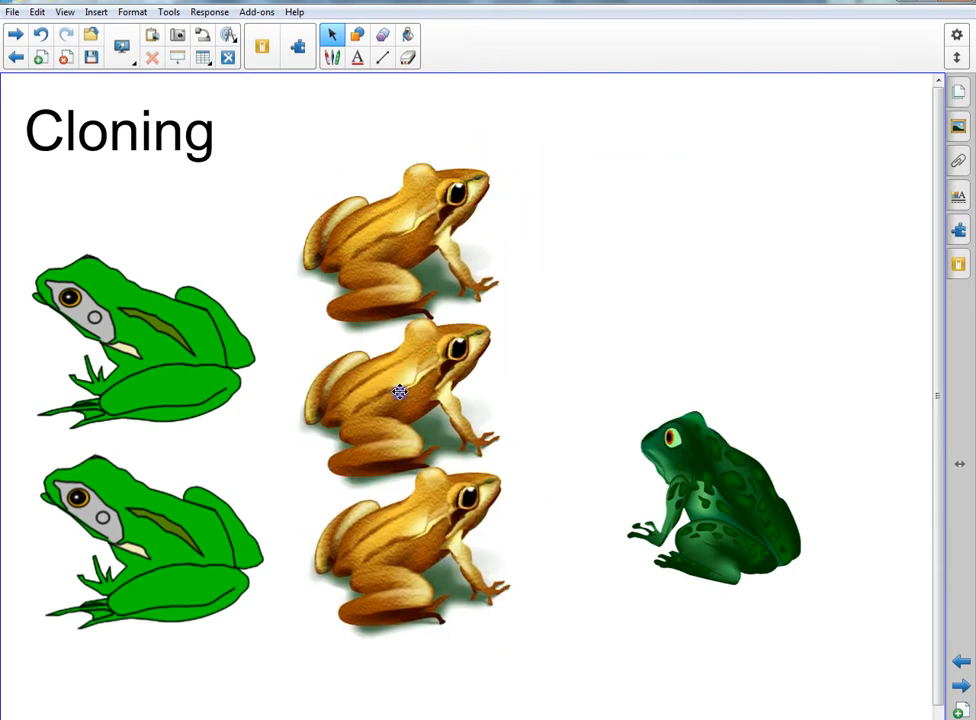
- Move the uppermost brown frog up, move the dark green frog near the page's upper-right corner, and make the dark green frog an infinite cloner
{"action": "left_click", "coordinate": [377, 240]}
{"action": "left_click_drag", "start_coordinate": [377, 240], "coordinate": [362, 182]}
{"action": "left_click_drag", "start_coordinate": [748, 527], "coordinate": [797, 272]}
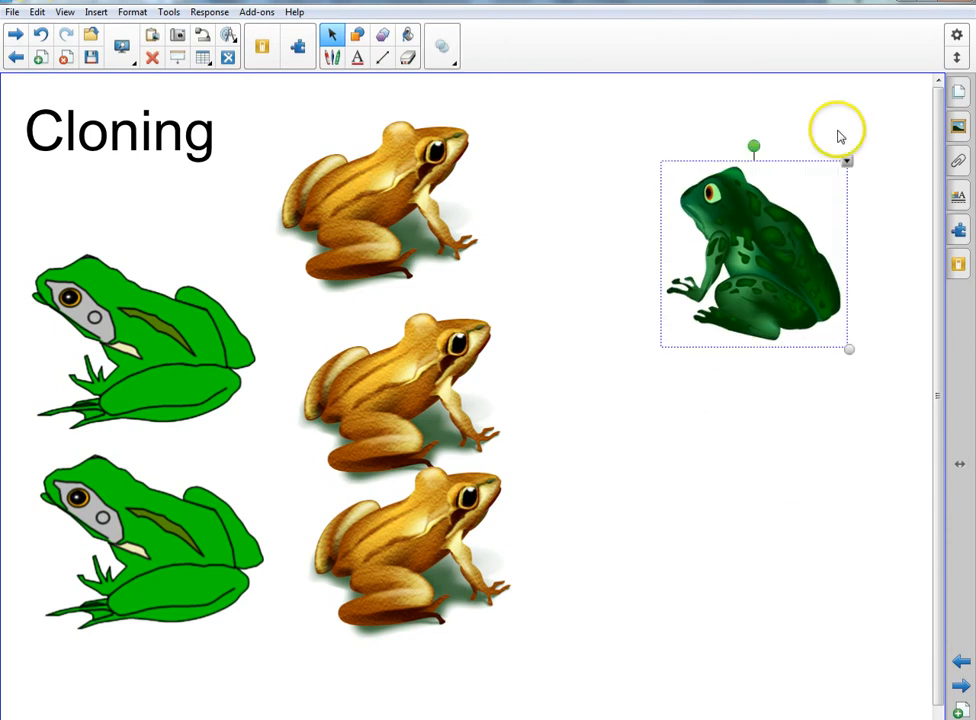
{"action": "left_click", "coordinate": [847, 161]}
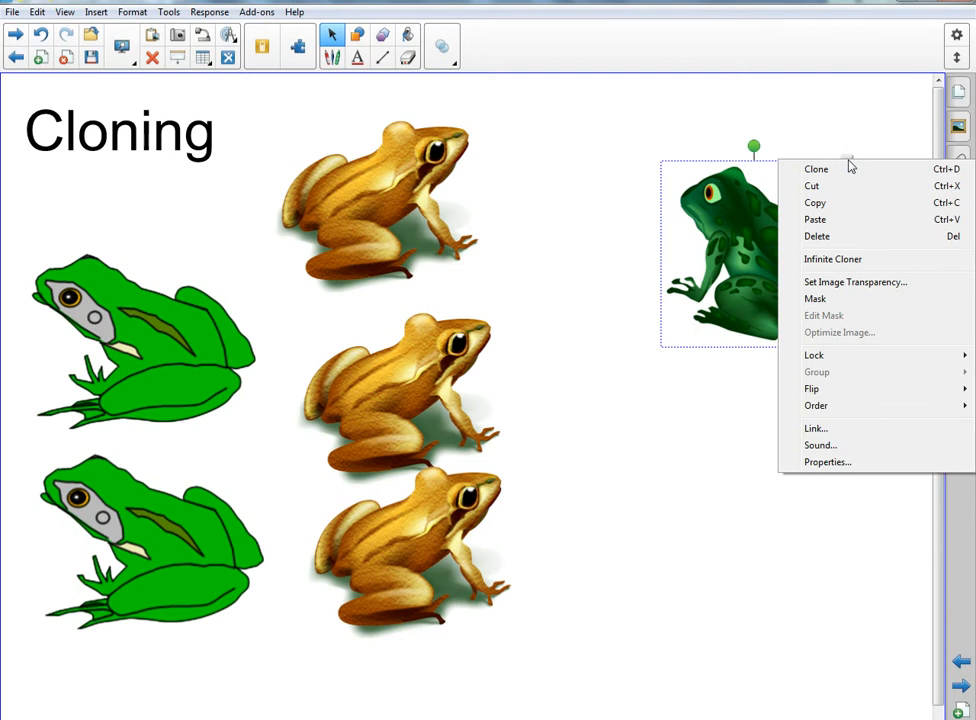
{"action": "left_click", "coordinate": [836, 262]}
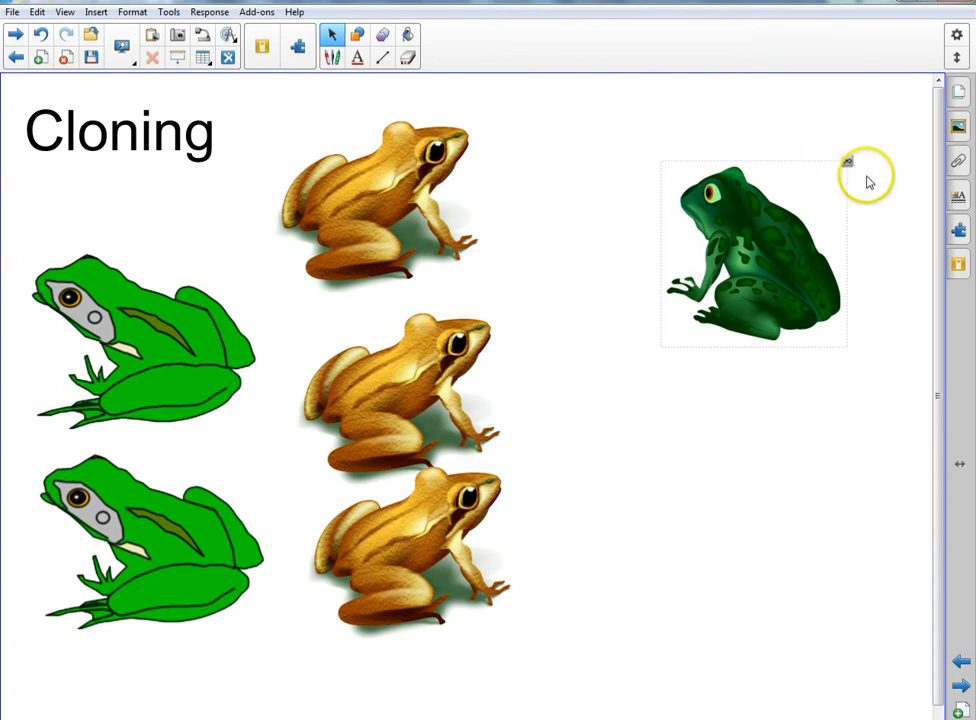
- Pull many copies off the infinitely cloned dark green frog and scatter them across the whole page, overlapping the other frogs
{"action": "left_click_drag", "start_coordinate": [805, 260], "coordinate": [576, 635]}
{"action": "left_click_drag", "start_coordinate": [763, 263], "coordinate": [595, 568]}
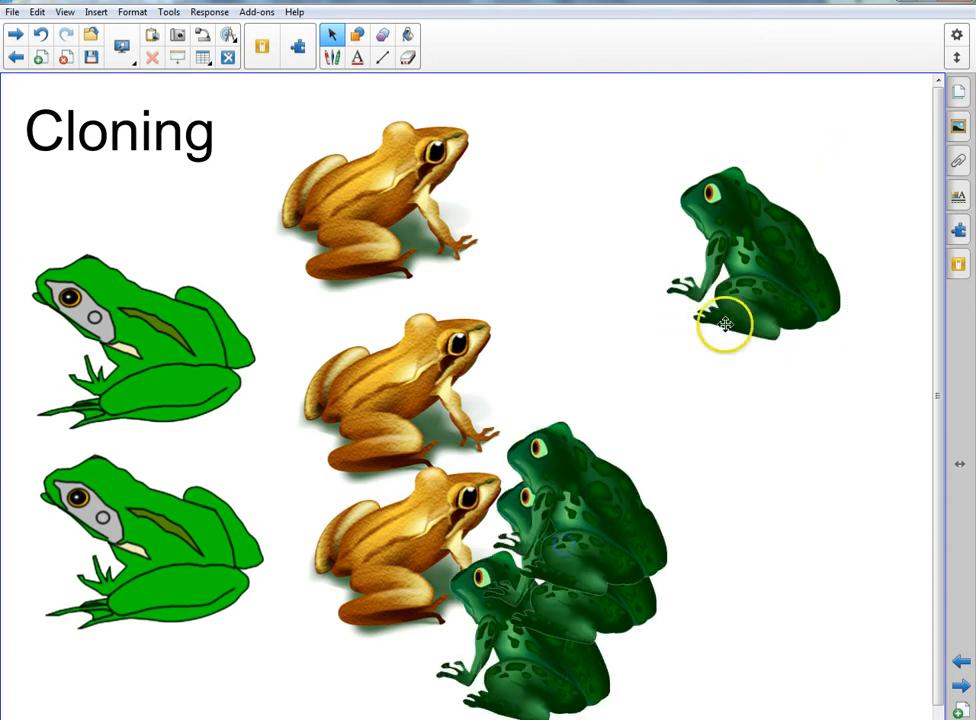
{"action": "left_click_drag", "start_coordinate": [719, 322], "coordinate": [484, 436]}
{"action": "left_click_drag", "start_coordinate": [698, 320], "coordinate": [551, 341]}
{"action": "left_click_drag", "start_coordinate": [770, 241], "coordinate": [632, 194]}
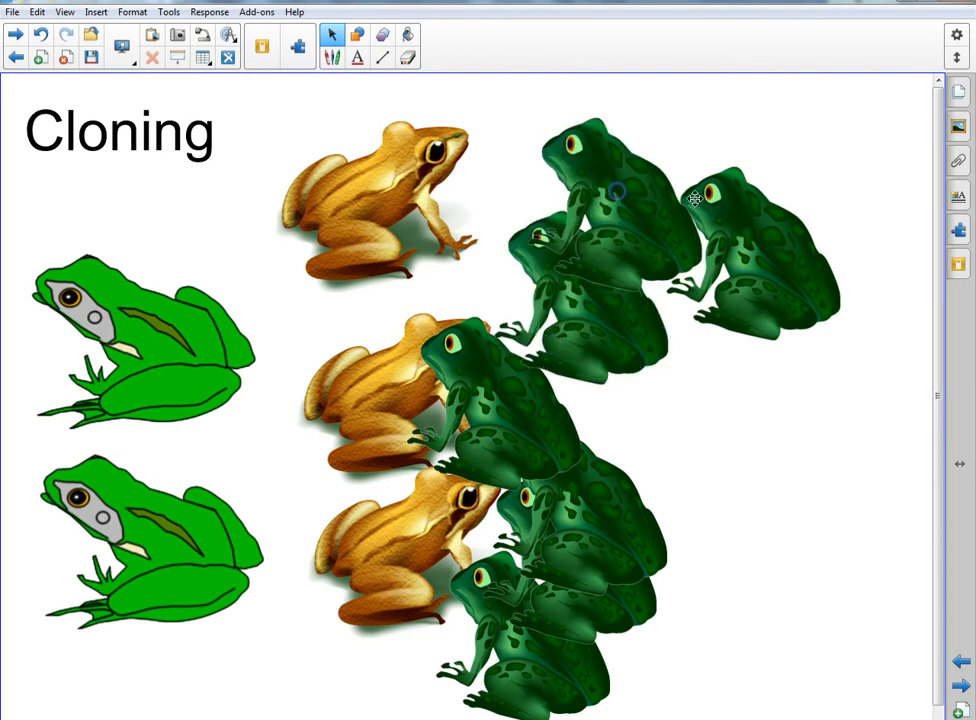
{"action": "left_click_drag", "start_coordinate": [735, 208], "coordinate": [645, 578]}
{"action": "left_click_drag", "start_coordinate": [773, 316], "coordinate": [752, 617]}
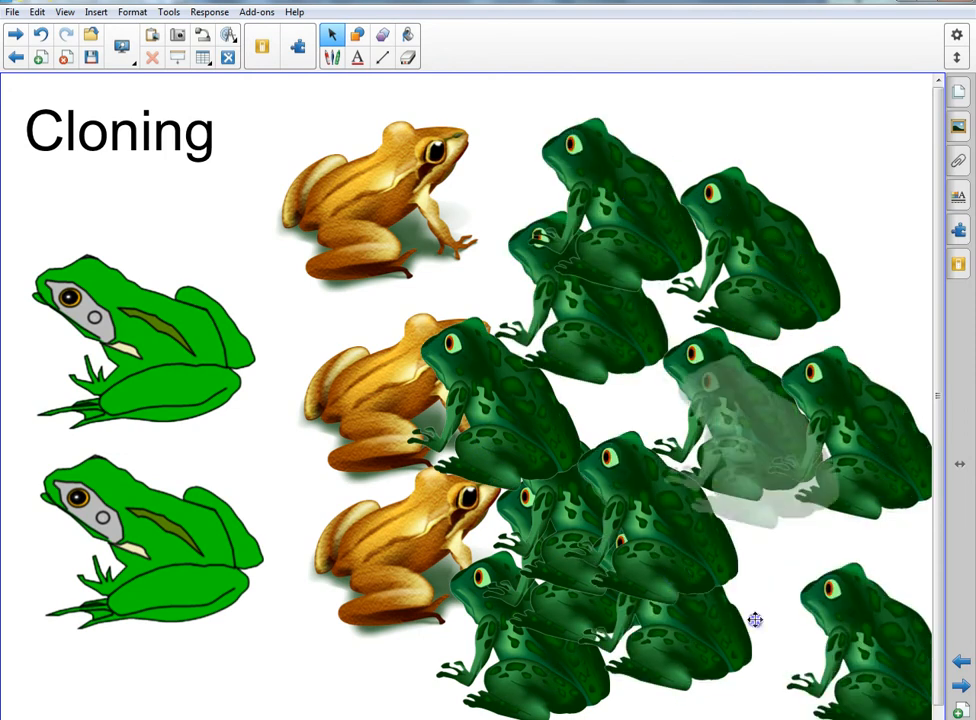
{"action": "left_click_drag", "start_coordinate": [736, 305], "coordinate": [880, 146]}
{"action": "left_click_drag", "start_coordinate": [763, 212], "coordinate": [642, 107]}
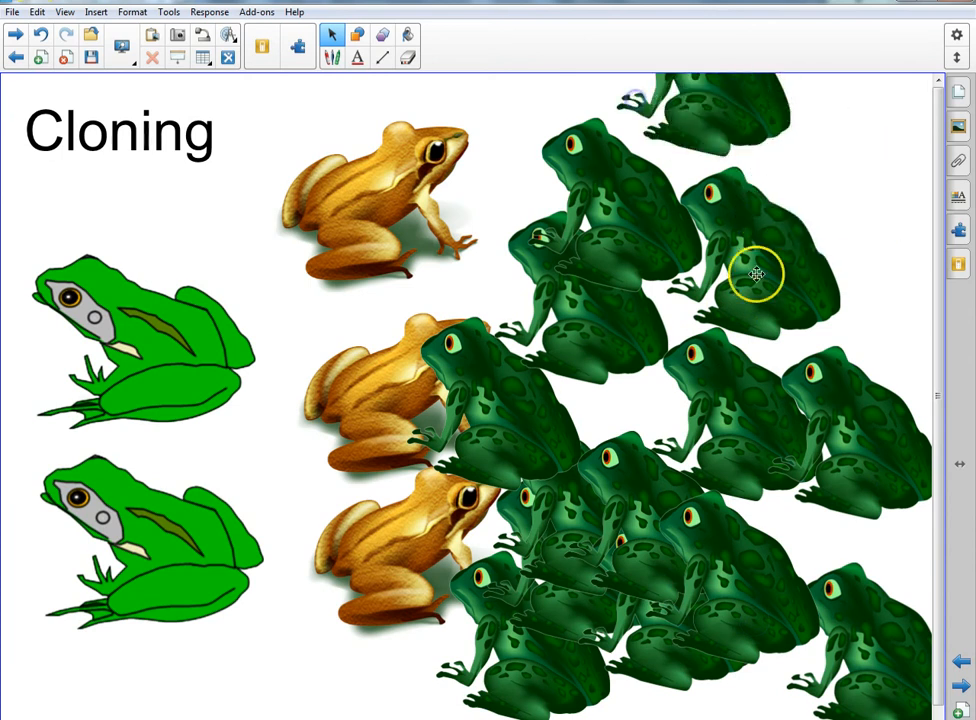
{"action": "mouse_move", "coordinate": [779, 268]}
{"action": "left_mouse_down"}
{"action": "mouse_move", "coordinate": [875, 126]}
{"action": "mouse_move", "coordinate": [893, 286]}
{"action": "left_mouse_up"}
{"action": "left_click_drag", "start_coordinate": [752, 303], "coordinate": [706, 444]}
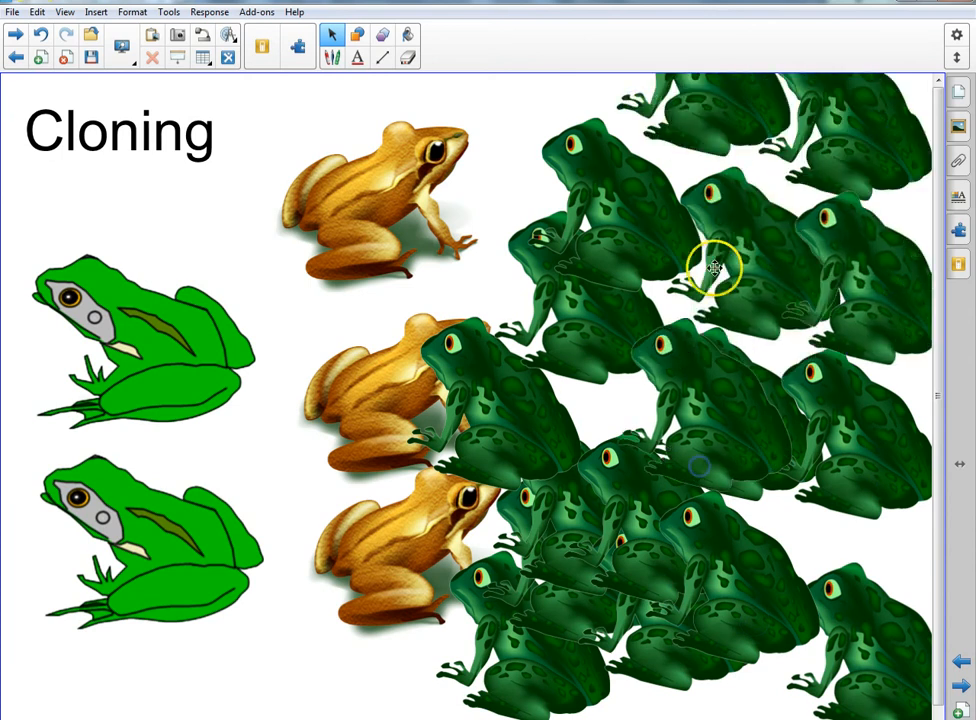
{"action": "mouse_move", "coordinate": [712, 266]}
{"action": "left_mouse_down"}
{"action": "mouse_move", "coordinate": [458, 152]}
{"action": "mouse_move", "coordinate": [475, 160]}
{"action": "left_mouse_up"}
{"action": "mouse_move", "coordinate": [747, 229]}
{"action": "left_mouse_down"}
{"action": "mouse_move", "coordinate": [337, 313]}
{"action": "mouse_move", "coordinate": [462, 277]}
{"action": "left_mouse_up"}
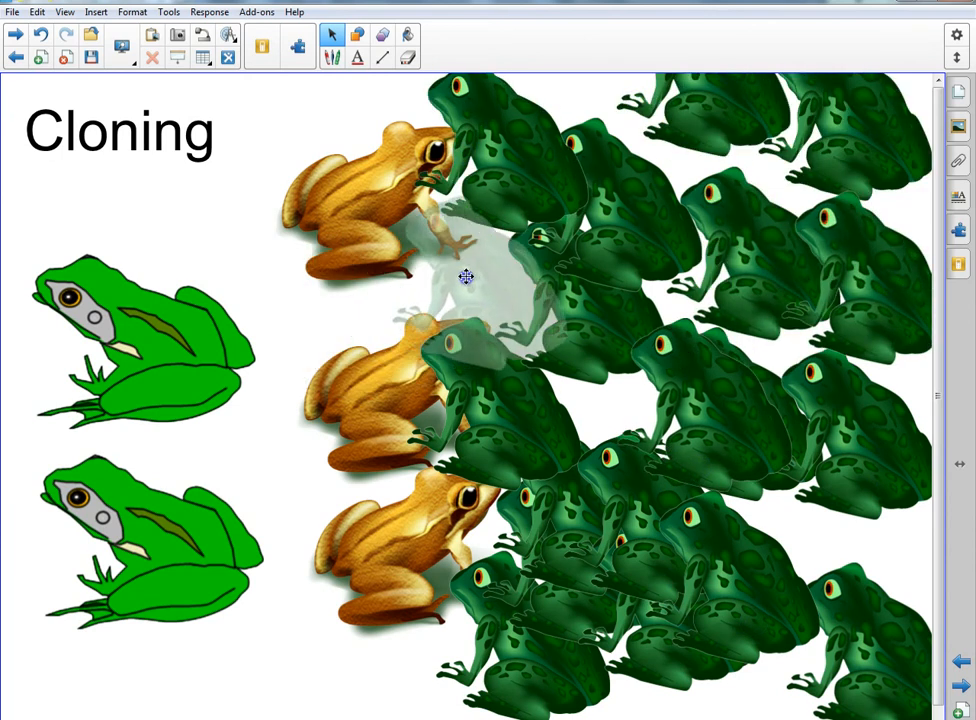
{"action": "left_click_drag", "start_coordinate": [763, 277], "coordinate": [293, 349]}
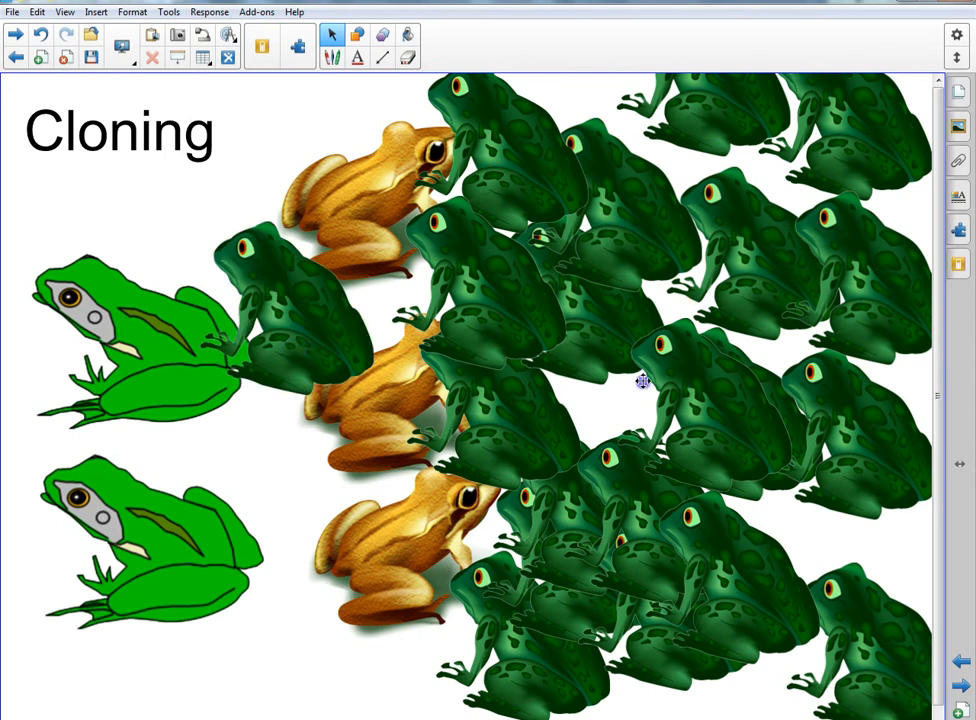
{"action": "left_click_drag", "start_coordinate": [642, 381], "coordinate": [174, 447]}
{"action": "mouse_move", "coordinate": [737, 262]}
{"action": "left_mouse_down"}
{"action": "mouse_move", "coordinate": [21, 630]}
{"action": "mouse_move", "coordinate": [246, 632]}
{"action": "mouse_move", "coordinate": [298, 645]}
{"action": "mouse_move", "coordinate": [285, 650]}
{"action": "left_mouse_up"}
{"action": "mouse_move", "coordinate": [796, 240]}
{"action": "left_mouse_down"}
{"action": "mouse_move", "coordinate": [102, 301]}
{"action": "mouse_move", "coordinate": [105, 257]}
{"action": "mouse_move", "coordinate": [112, 266]}
{"action": "left_mouse_up"}
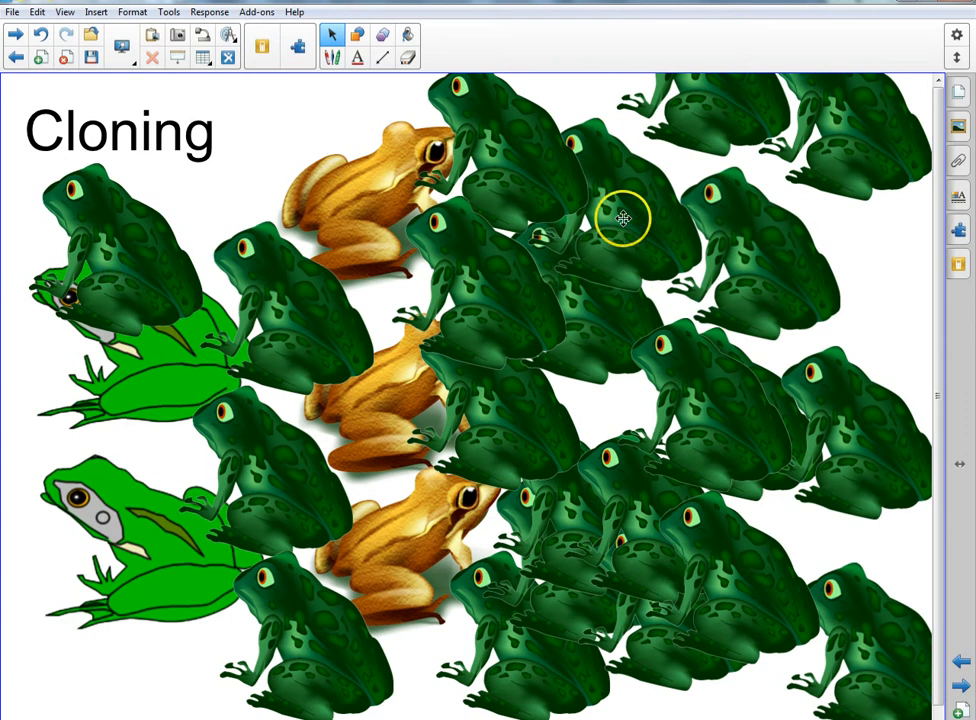
{"action": "mouse_move", "coordinate": [623, 218]}
{"action": "left_mouse_down"}
{"action": "mouse_move", "coordinate": [610, 215]}
{"action": "mouse_move", "coordinate": [90, 560]}
{"action": "mouse_move", "coordinate": [94, 495]}
{"action": "left_mouse_up"}
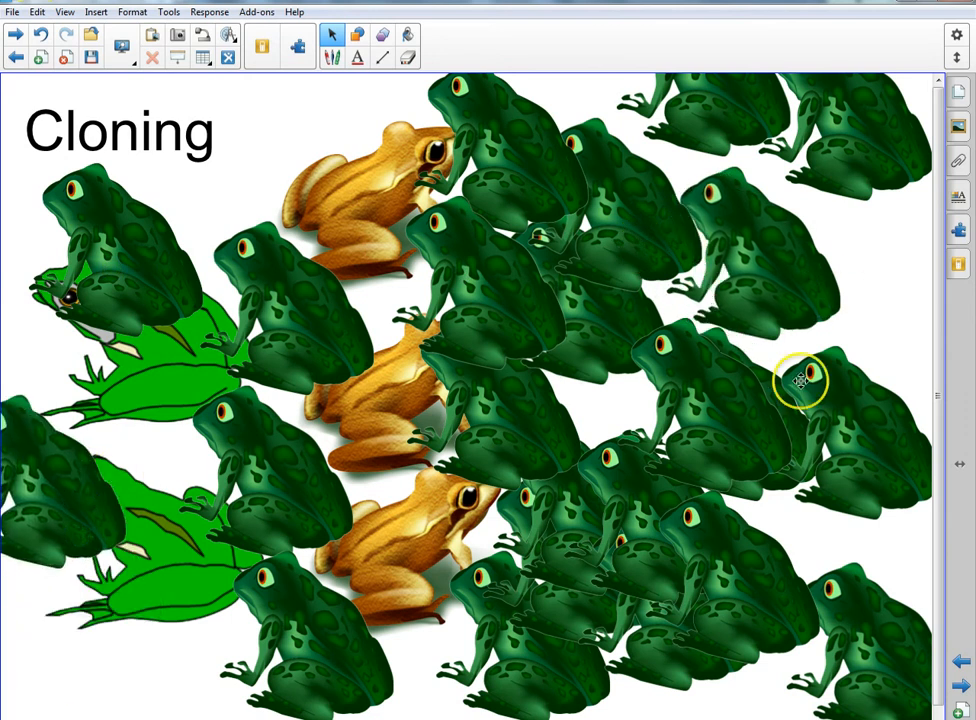
{"action": "mouse_move", "coordinate": [772, 315]}
{"action": "left_mouse_down"}
{"action": "mouse_move", "coordinate": [131, 708]}
{"action": "mouse_move", "coordinate": [109, 702]}
{"action": "mouse_move", "coordinate": [115, 712]}
{"action": "left_mouse_up"}
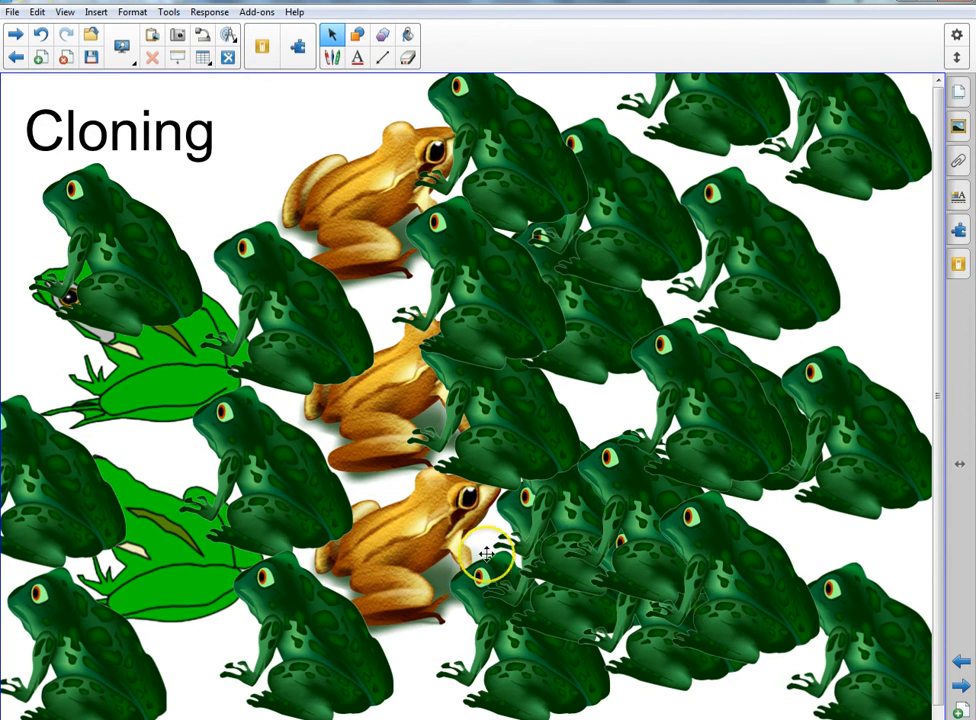
{"action": "mouse_move", "coordinate": [700, 278]}
{"action": "left_mouse_down"}
{"action": "mouse_move", "coordinate": [407, 466]}
{"action": "mouse_move", "coordinate": [128, 382]}
{"action": "left_mouse_up"}
{"action": "mouse_move", "coordinate": [730, 266]}
{"action": "left_mouse_down"}
{"action": "mouse_move", "coordinate": [540, 372]}
{"action": "mouse_move", "coordinate": [174, 468]}
{"action": "mouse_move", "coordinate": [192, 510]}
{"action": "left_mouse_up"}
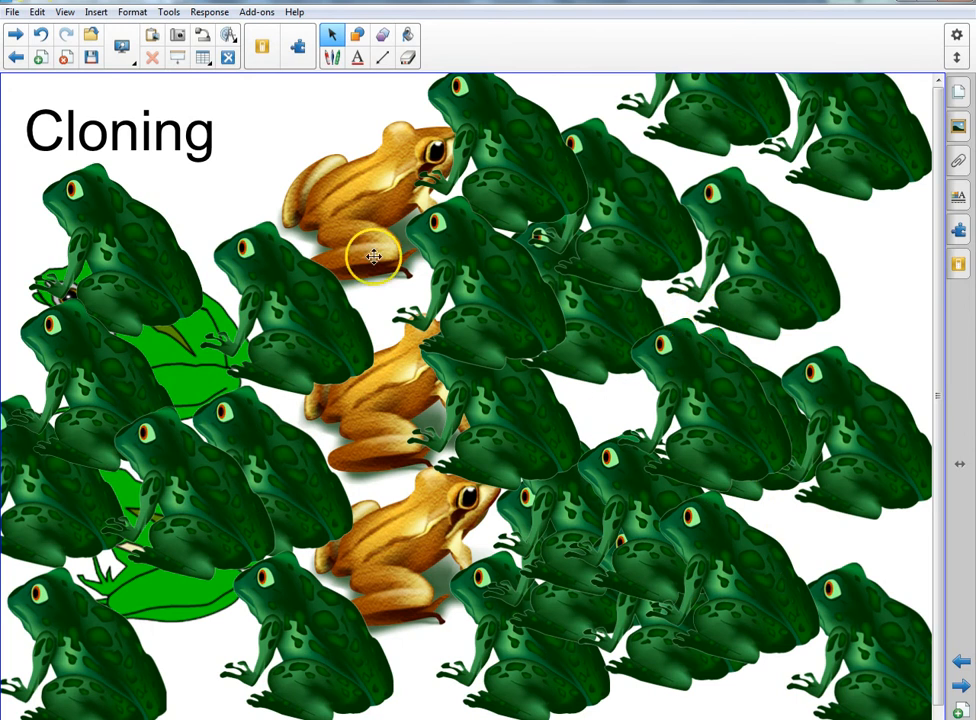
- Go to the Locking/Unlocking page and move the house picture around, leaving it near the middle of the page
{"action": "left_click", "coordinate": [17, 35]}
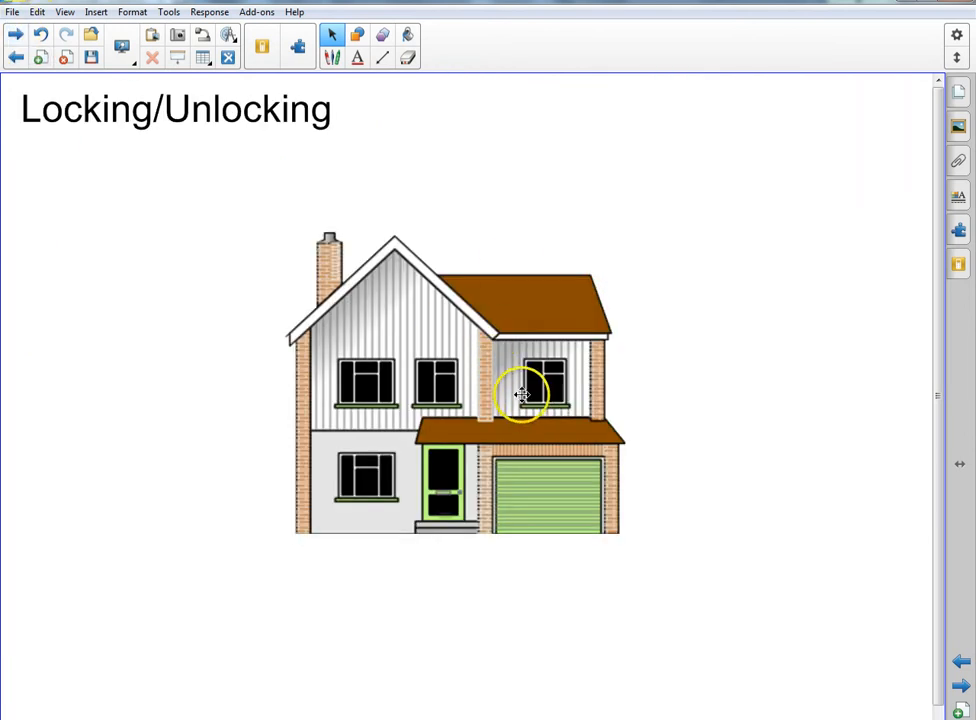
{"action": "left_click_drag", "start_coordinate": [519, 397], "coordinate": [446, 358]}
{"action": "left_click_drag", "start_coordinate": [491, 417], "coordinate": [513, 532]}
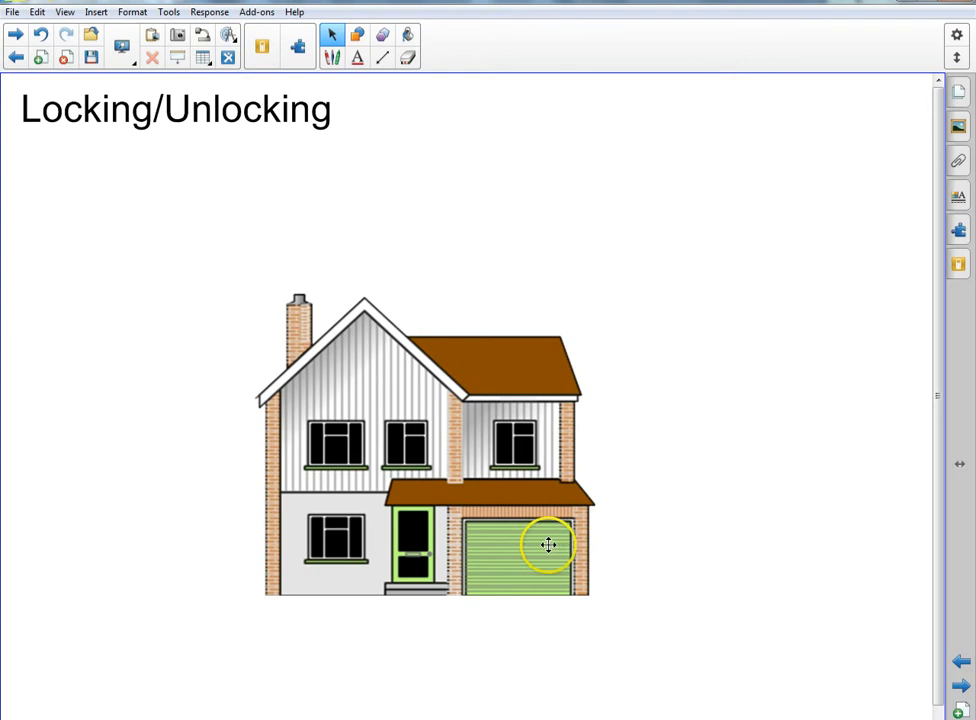
{"action": "left_click_drag", "start_coordinate": [563, 449], "coordinate": [518, 431]}
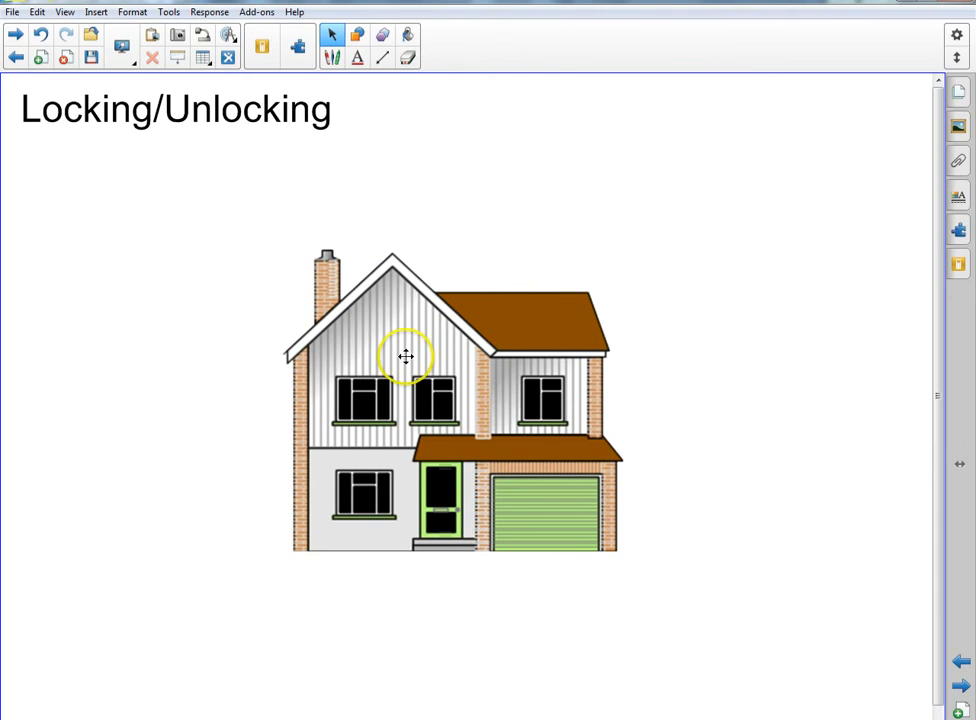
{"action": "mouse_move", "coordinate": [405, 357]}
{"action": "left_mouse_down"}
{"action": "mouse_move", "coordinate": [523, 406]}
{"action": "mouse_move", "coordinate": [447, 460]}
{"action": "mouse_move", "coordinate": [316, 375]}
{"action": "mouse_move", "coordinate": [412, 365]}
{"action": "mouse_move", "coordinate": [460, 423]}
{"action": "mouse_move", "coordinate": [436, 384]}
{"action": "mouse_move", "coordinate": [392, 372]}
{"action": "left_mouse_up"}
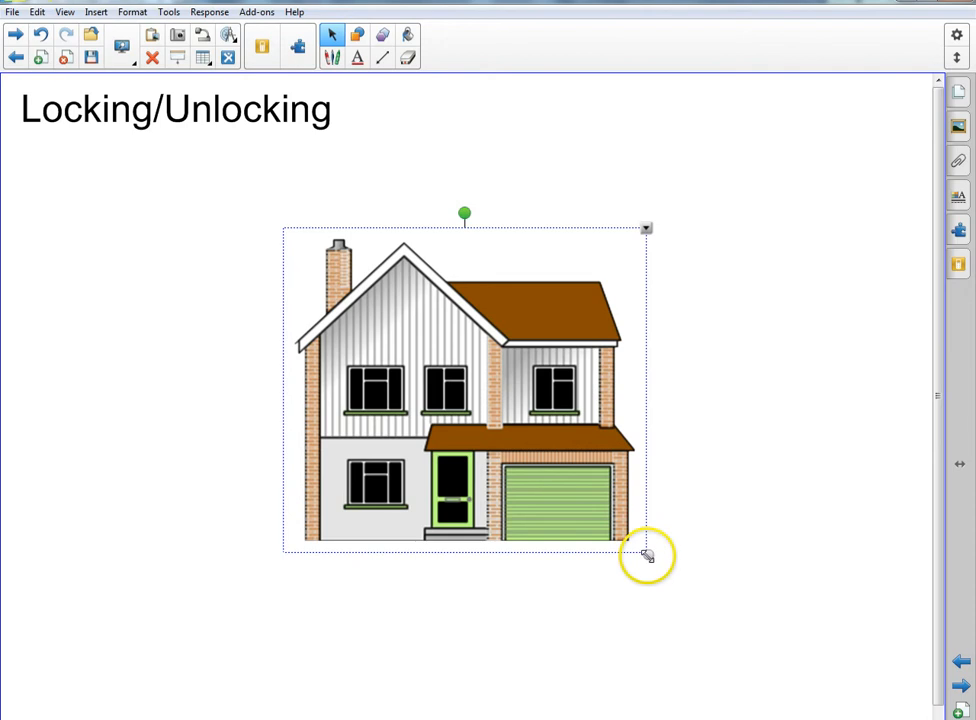
- Enlarge the house picture and reposition it in the middle of the page beneath the title
{"action": "left_click_drag", "start_coordinate": [647, 553], "coordinate": [531, 533]}
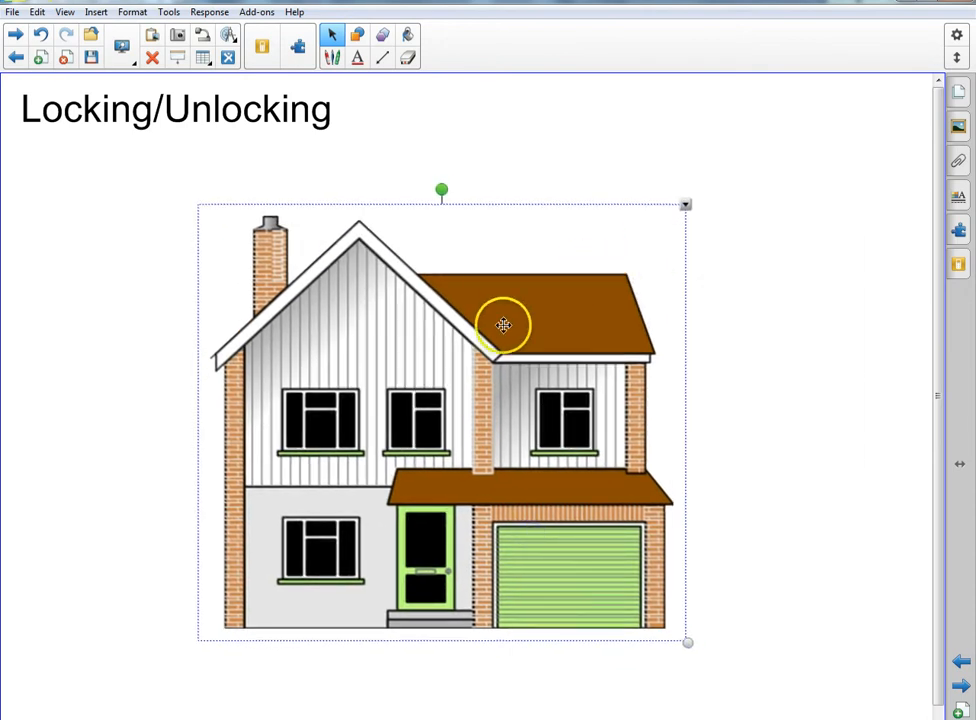
{"action": "left_click_drag", "start_coordinate": [519, 354], "coordinate": [557, 367]}
{"action": "left_click", "coordinate": [638, 407]}
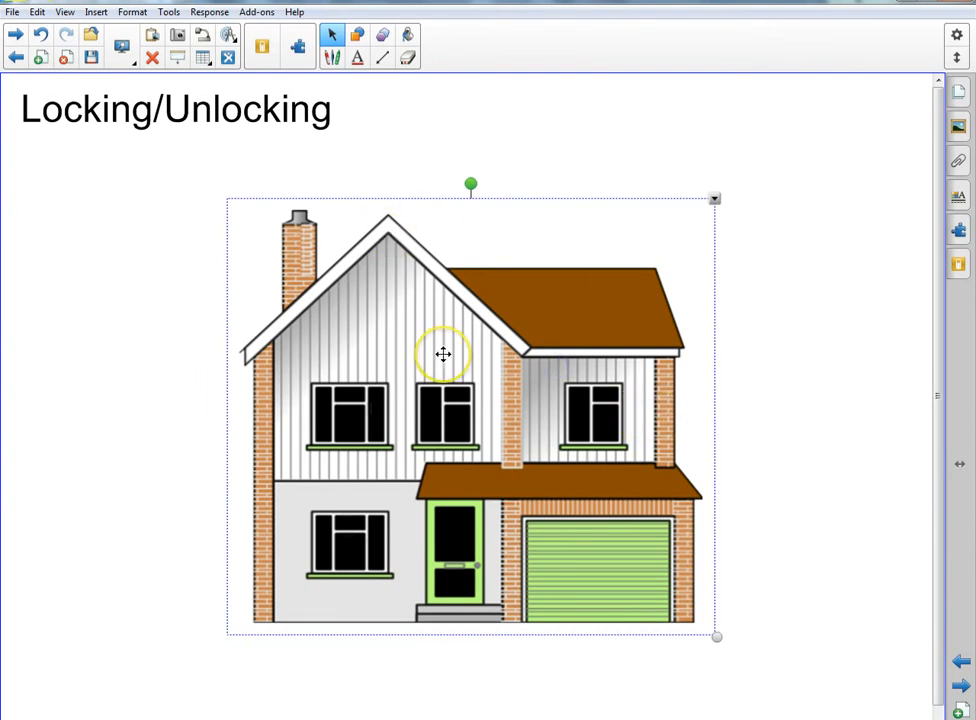
- Lock the house picture in place, and try to move it and select it with a selection box
{"action": "left_click", "coordinate": [714, 202]}
{"action": "left_click", "coordinate": [745, 328]}
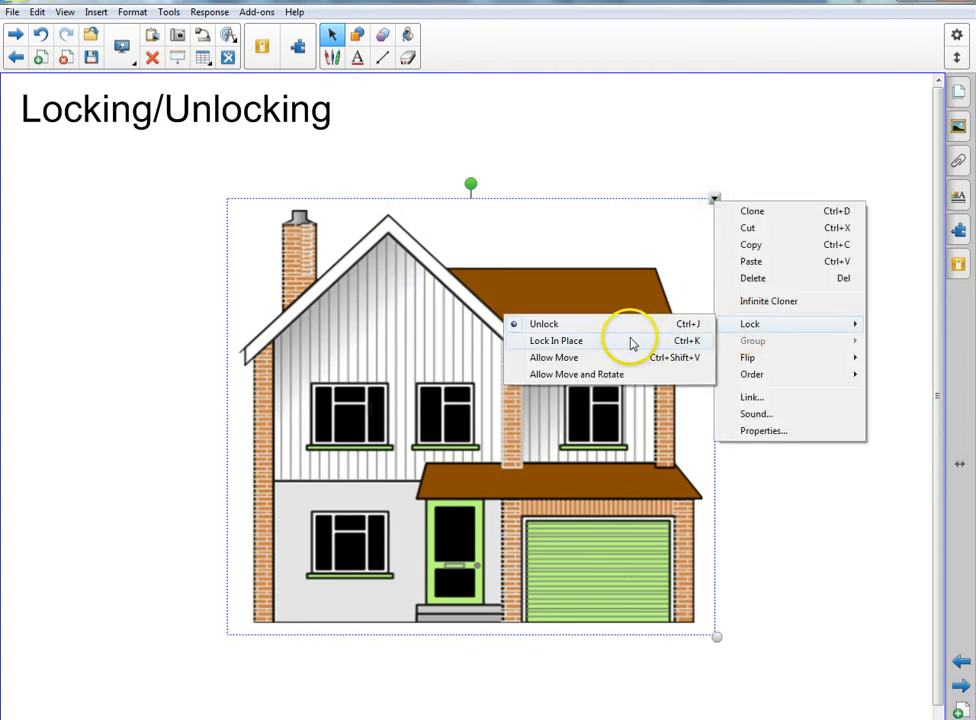
{"action": "left_click", "coordinate": [614, 346]}
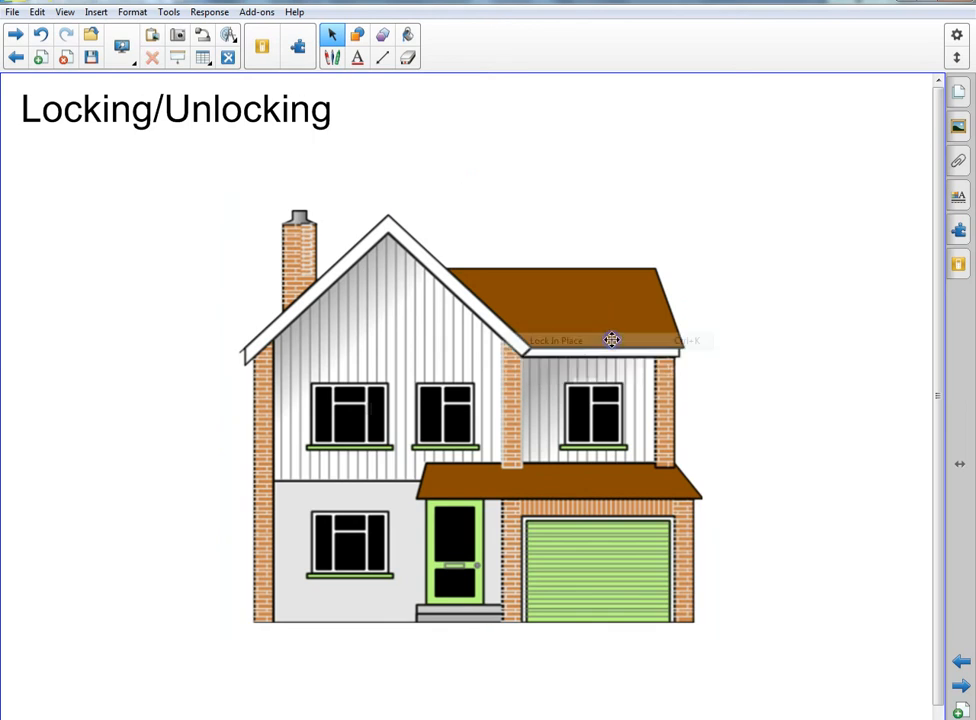
{"action": "left_click_drag", "start_coordinate": [414, 386], "coordinate": [449, 634]}
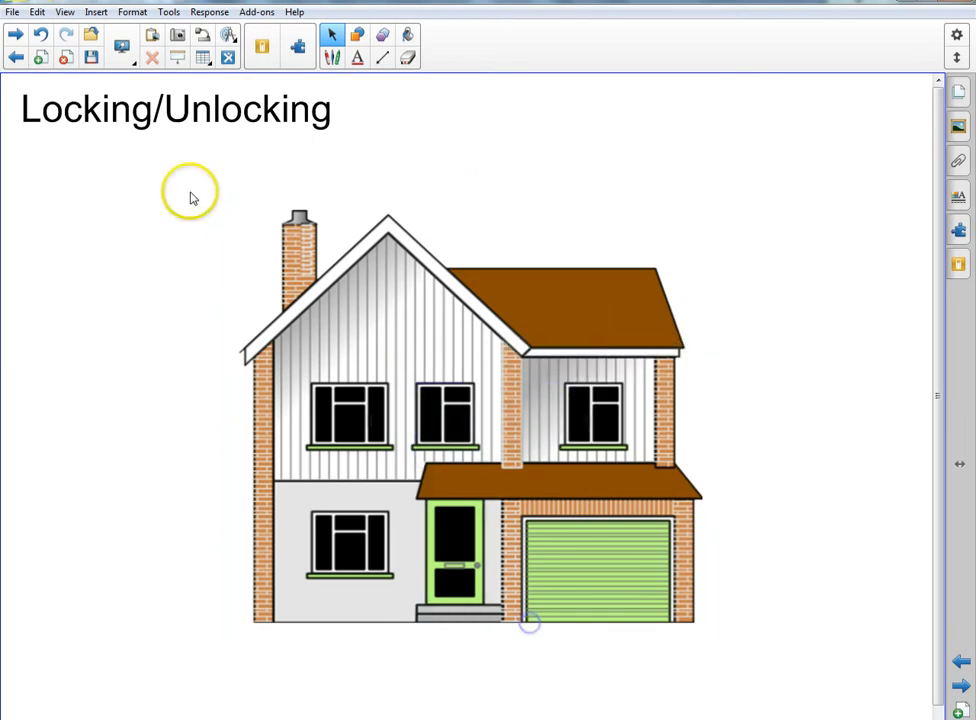
{"action": "left_click_drag", "start_coordinate": [186, 188], "coordinate": [870, 712]}
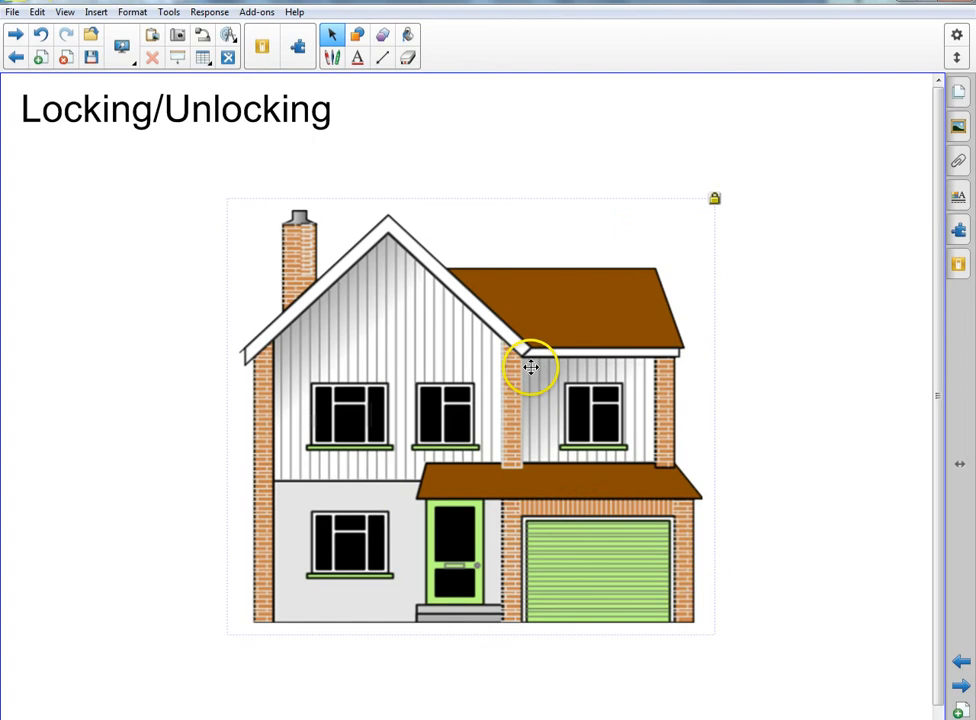
- Unlock the house picture and move it toward the left of the page, leaving space beside the garage
{"action": "left_click", "coordinate": [714, 199]}
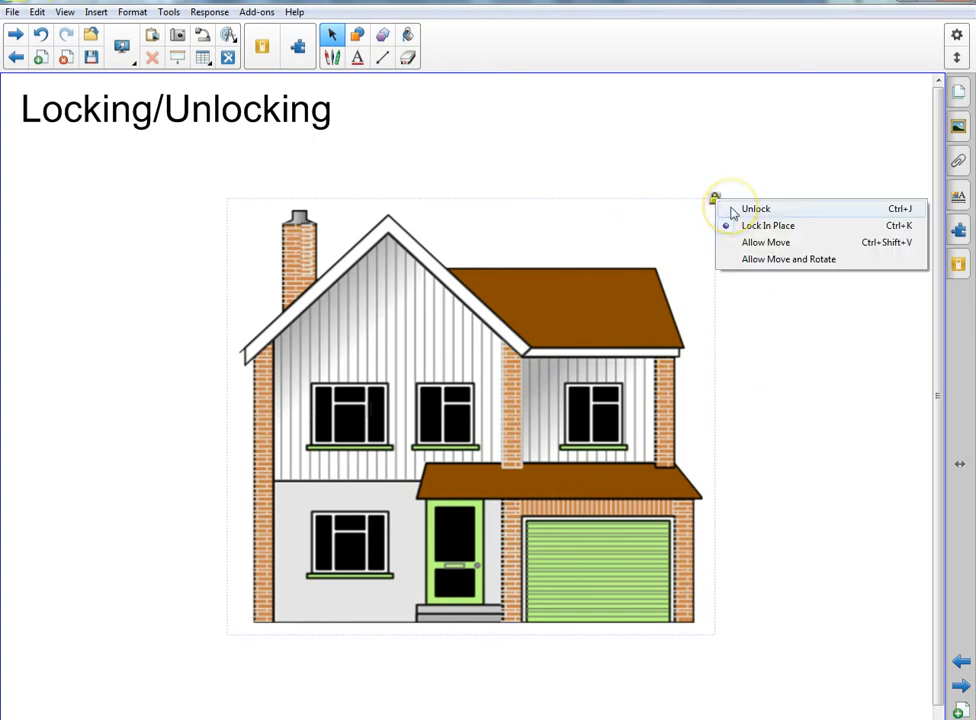
{"action": "left_click", "coordinate": [731, 210]}
{"action": "left_click_drag", "start_coordinate": [588, 414], "coordinate": [458, 437]}
{"action": "left_click", "coordinate": [484, 333]}
- Lock the house picture in place at its new position
{"action": "left_click", "coordinate": [600, 203]}
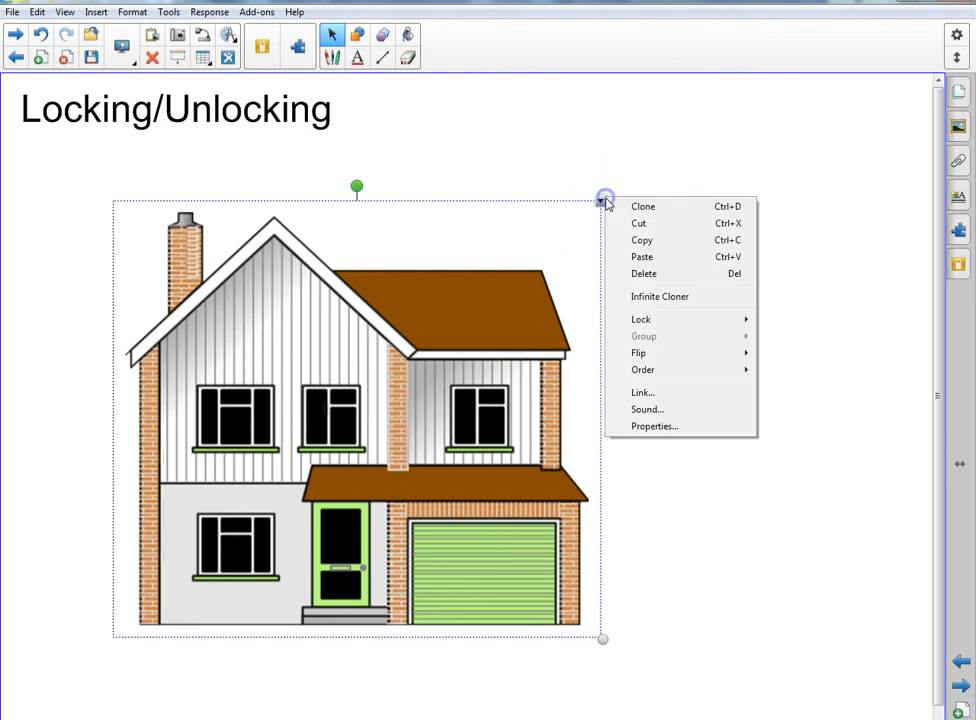
{"action": "mouse_move", "coordinate": [662, 327]}
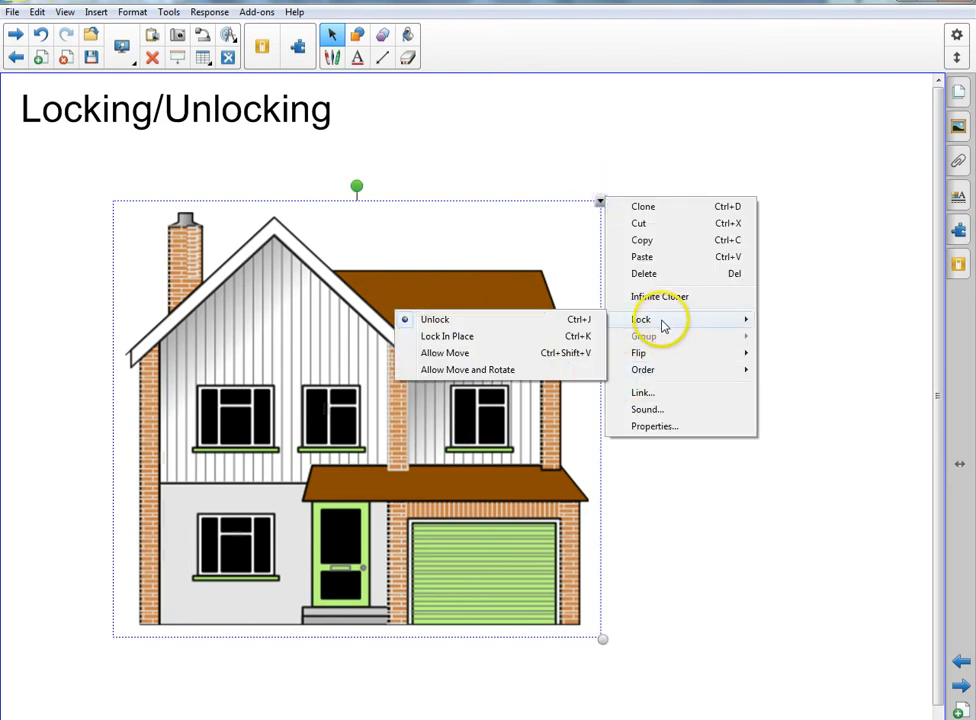
{"action": "left_click", "coordinate": [557, 333]}
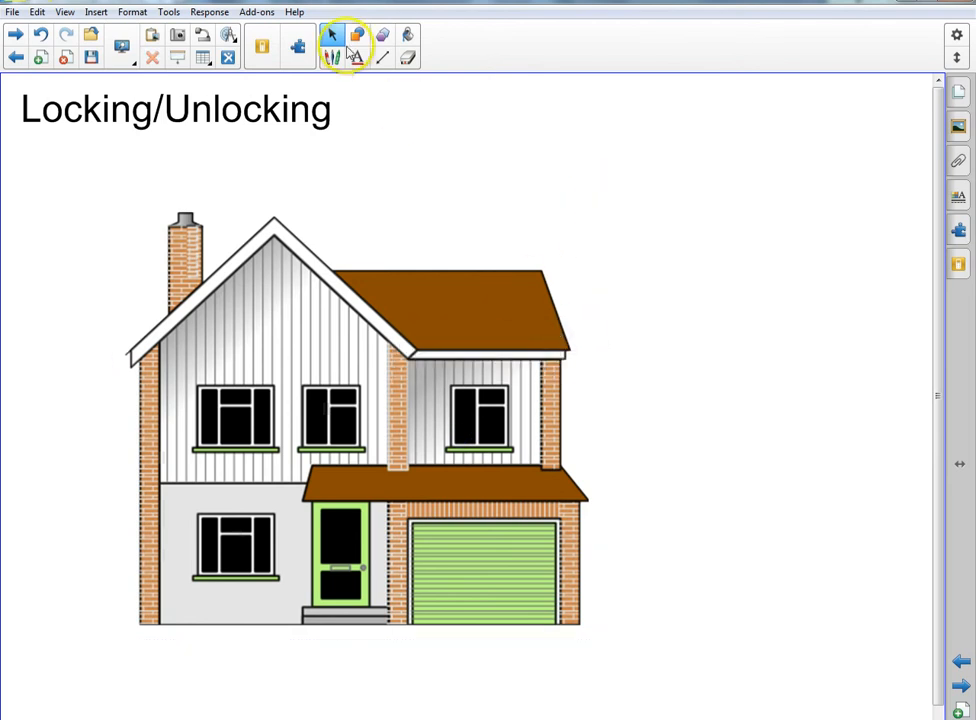
- Draw a black pen arrow pointing to the brown upper roof and handwrite "roof" at its outer end
{"action": "left_click", "coordinate": [331, 57]}
{"action": "left_click_drag", "start_coordinate": [646, 200], "coordinate": [490, 295]}
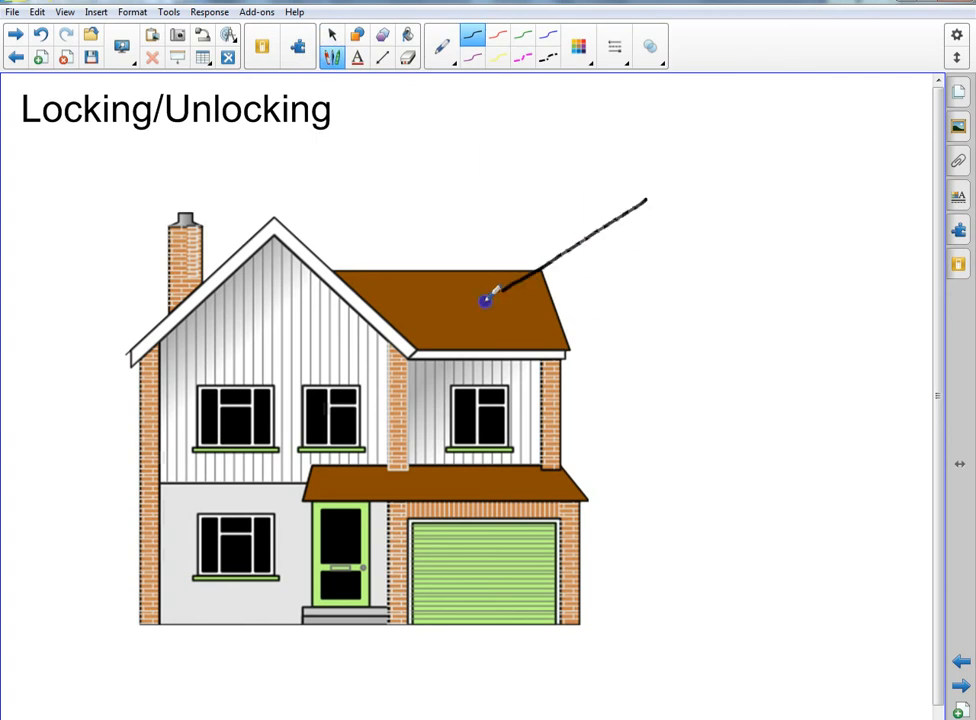
{"action": "left_click_drag", "start_coordinate": [651, 181], "coordinate": [686, 252]}
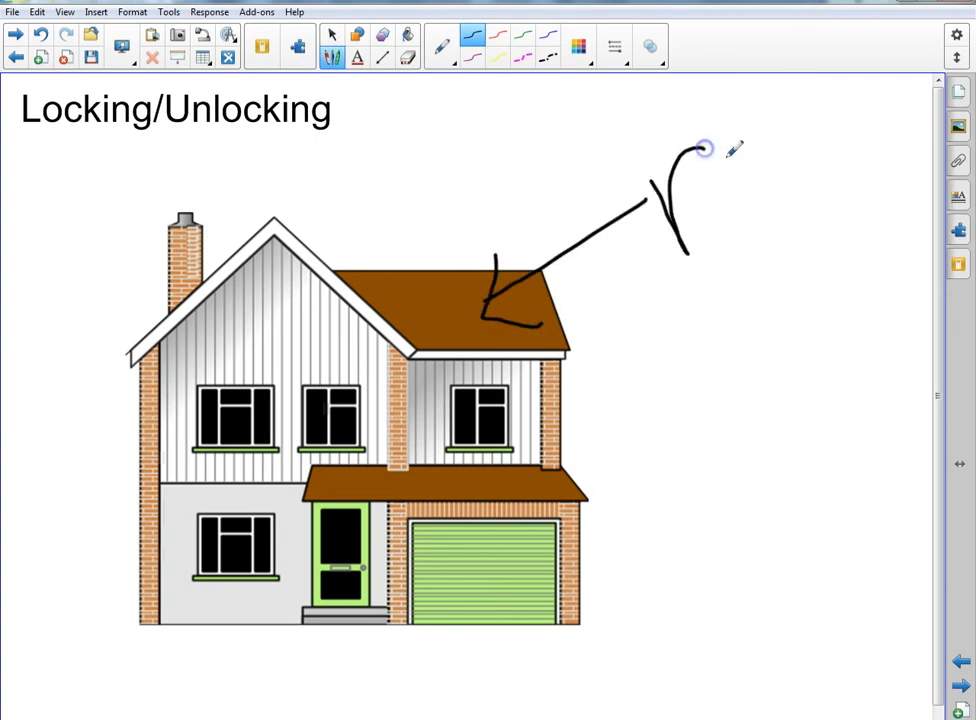
{"action": "mouse_move", "coordinate": [750, 150]}
{"action": "left_mouse_down"}
{"action": "mouse_move", "coordinate": [742, 158]}
{"action": "mouse_move", "coordinate": [781, 138]}
{"action": "left_mouse_up"}
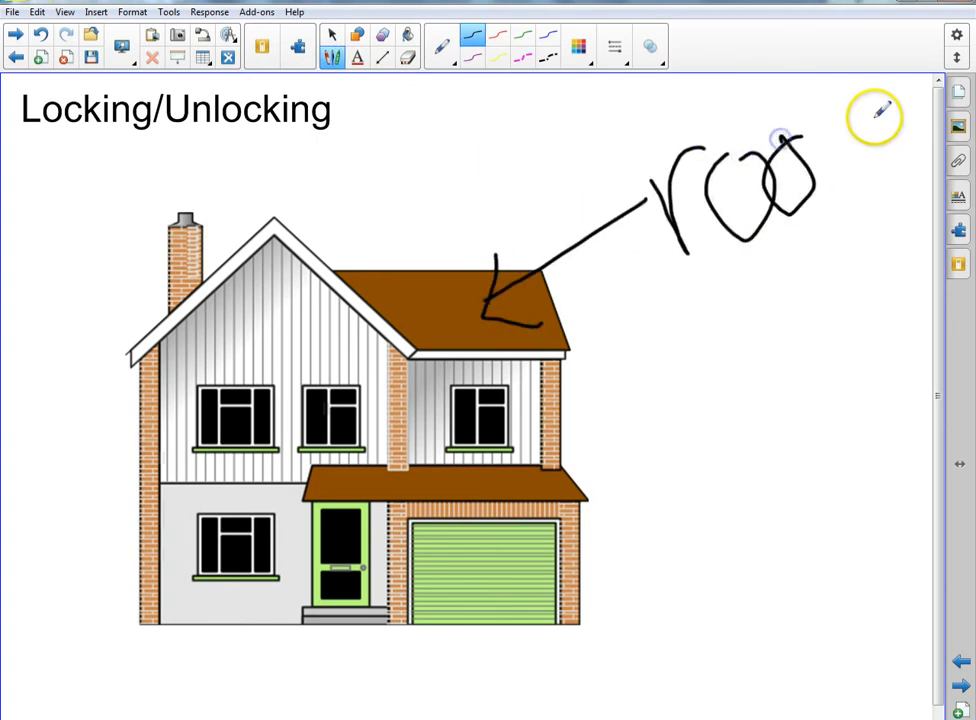
{"action": "left_click_drag", "start_coordinate": [874, 139], "coordinate": [873, 140]}
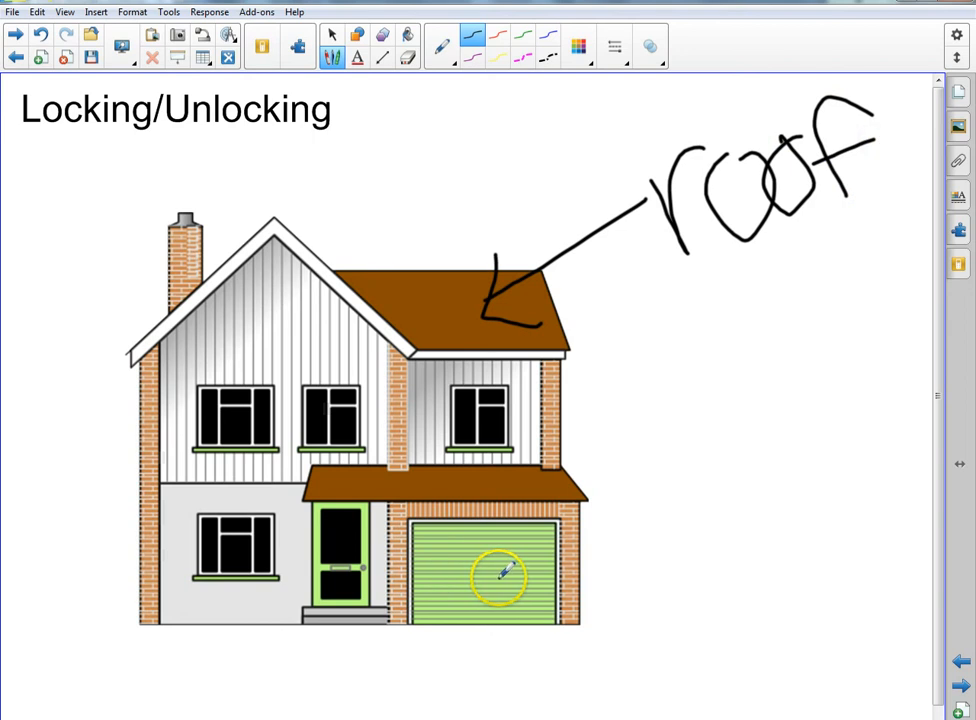
- Draw a black pen arrow pointing to the green garage door and handwrite "door" above its line
{"action": "left_click_drag", "start_coordinate": [499, 578], "coordinate": [851, 578]}
{"action": "left_click_drag", "start_coordinate": [470, 585], "coordinate": [618, 655]}
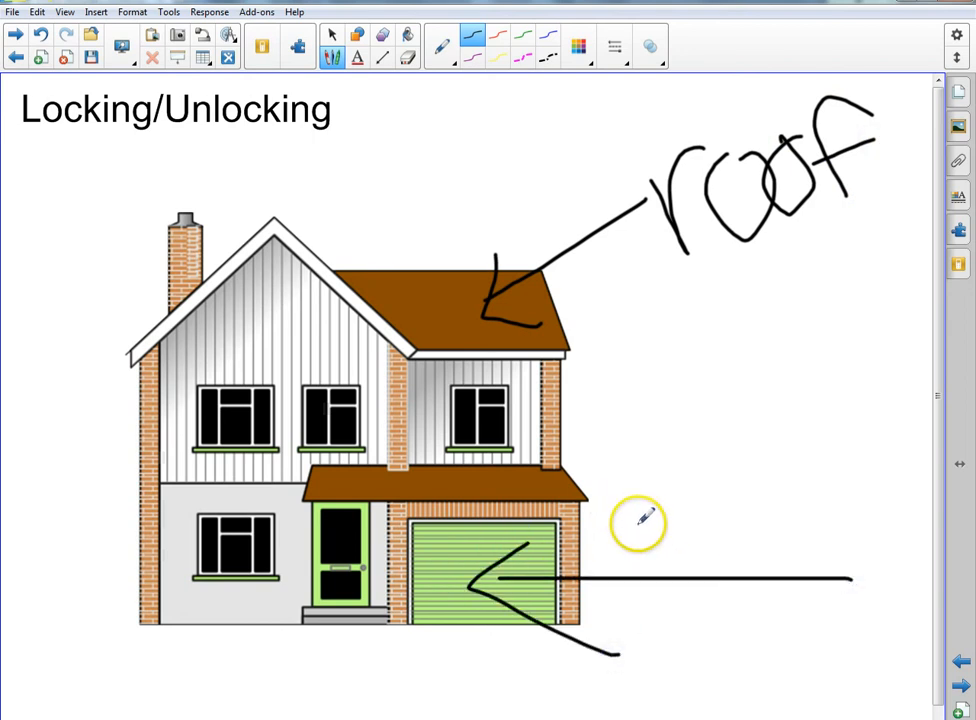
{"action": "left_click_drag", "start_coordinate": [634, 461], "coordinate": [652, 548]}
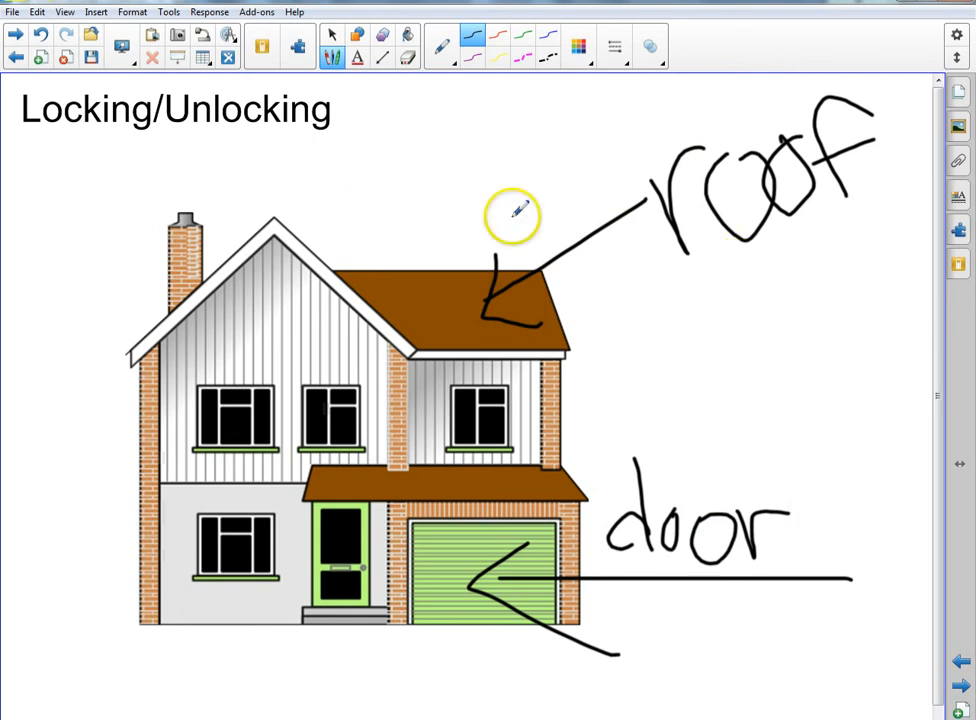
- Shift the handwritten "roof" and "door" labels and their arrows slightly, and try to move the locked house
{"action": "left_click", "coordinate": [333, 36]}
{"action": "mouse_move", "coordinate": [766, 210]}
{"action": "left_mouse_down"}
{"action": "mouse_move", "coordinate": [856, 200]}
{"action": "mouse_move", "coordinate": [740, 205]}
{"action": "left_mouse_up"}
{"action": "mouse_move", "coordinate": [743, 573]}
{"action": "left_mouse_down"}
{"action": "mouse_move", "coordinate": [813, 530]}
{"action": "mouse_move", "coordinate": [757, 533]}
{"action": "mouse_move", "coordinate": [773, 606]}
{"action": "mouse_move", "coordinate": [741, 585]}
{"action": "left_mouse_up"}
{"action": "left_click_drag", "start_coordinate": [427, 355], "coordinate": [100, 241]}
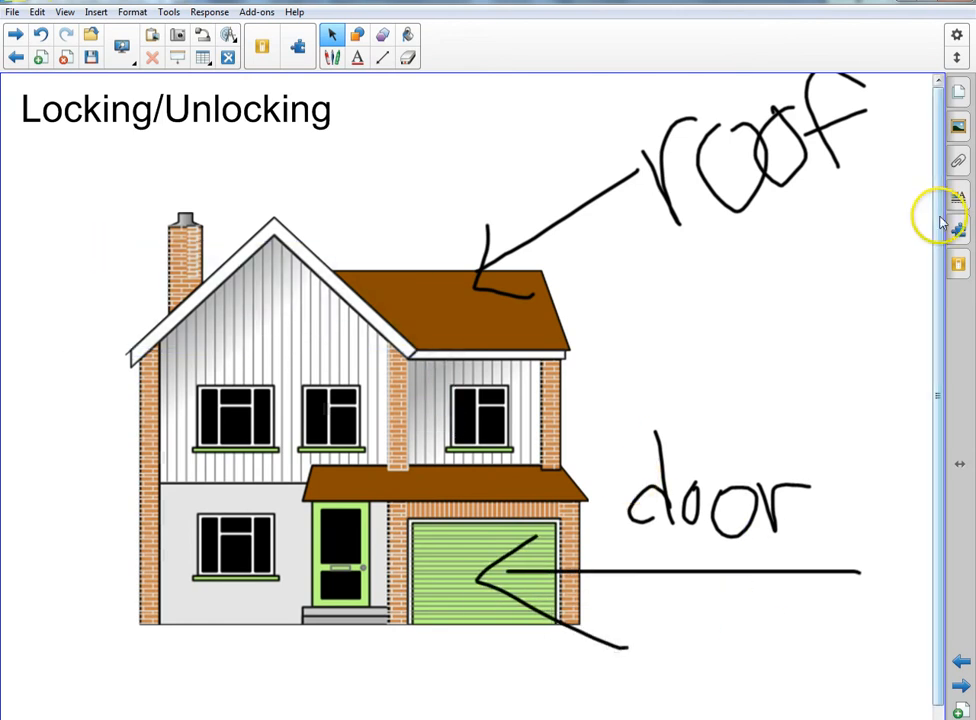
- Move the handwritten "roof" label and its arrow slightly downward, and go to the Animations page
{"action": "left_click_drag", "start_coordinate": [747, 161], "coordinate": [749, 209]}
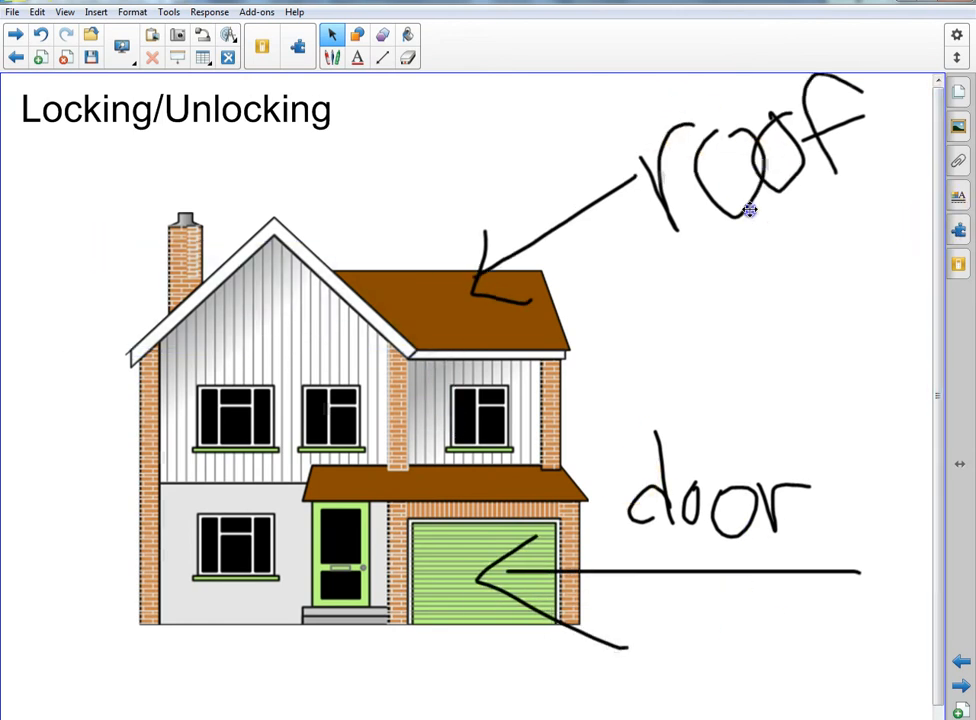
{"action": "left_click", "coordinate": [17, 35]}
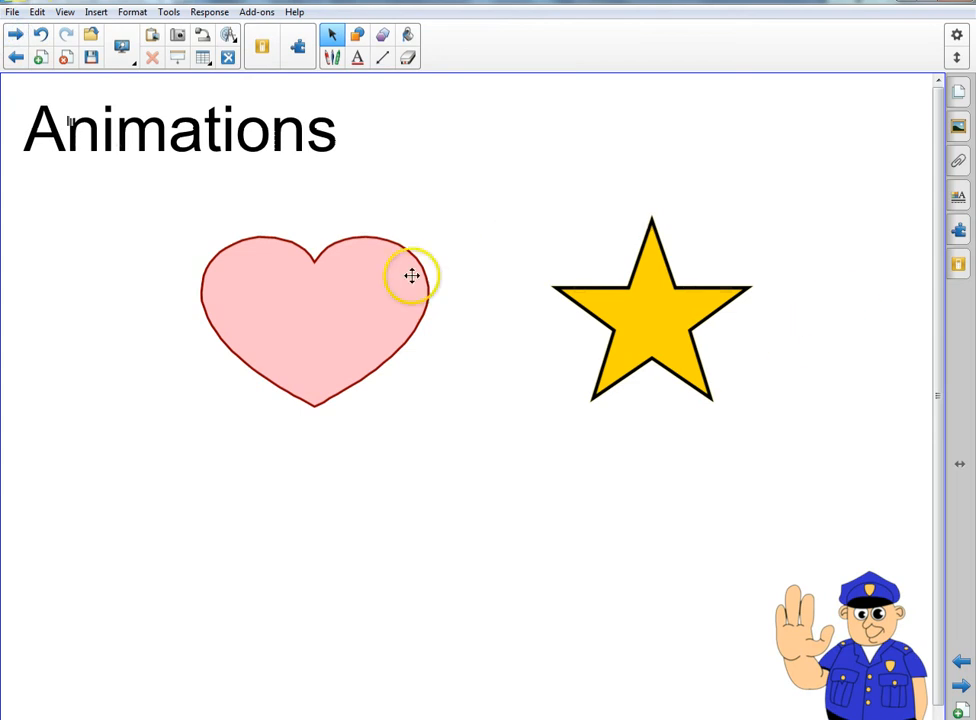
- Search the gallery for "flower" and place the pink flower with the yellow centre below the heart
{"action": "left_click", "coordinate": [960, 125]}
{"action": "left_click", "coordinate": [836, 84]}
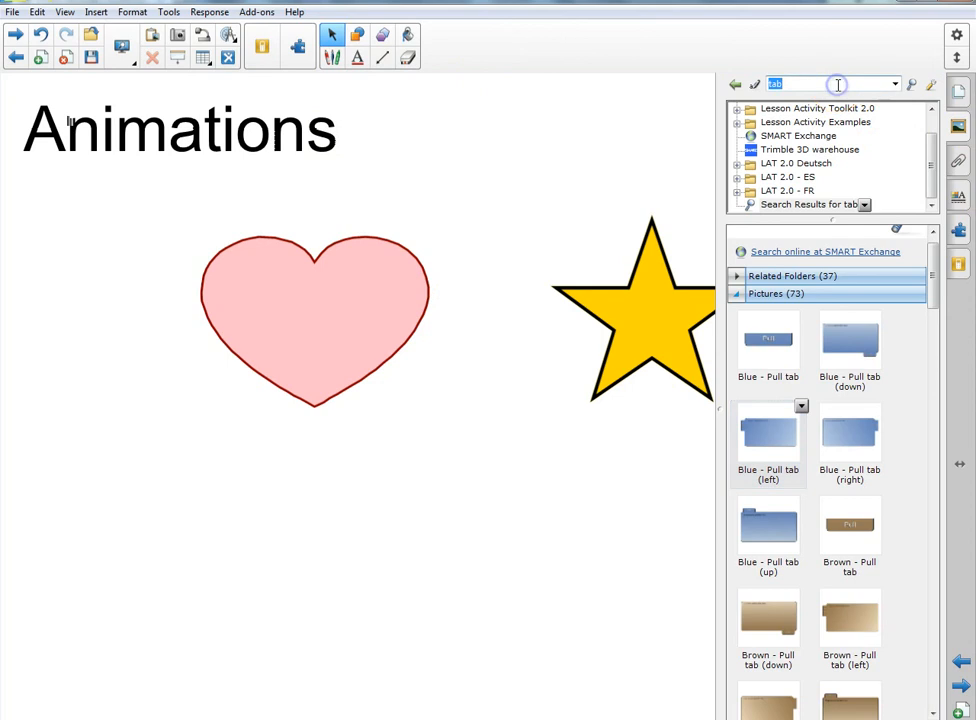
{"action": "type", "text": "flower"}
{"action": "key", "text": "Return"}
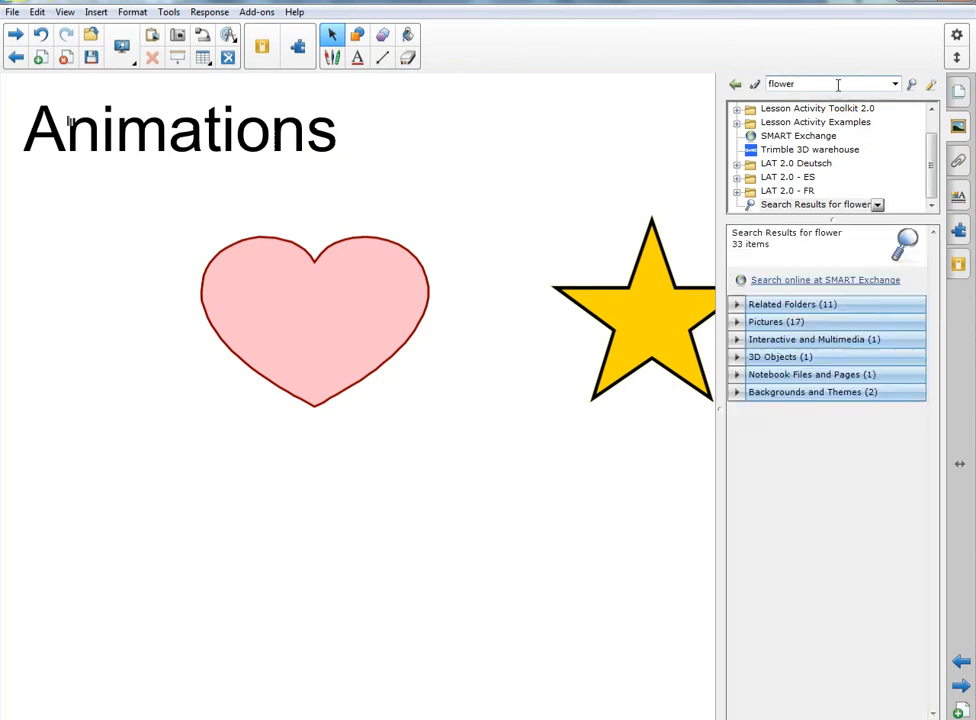
{"action": "left_click", "coordinate": [779, 322]}
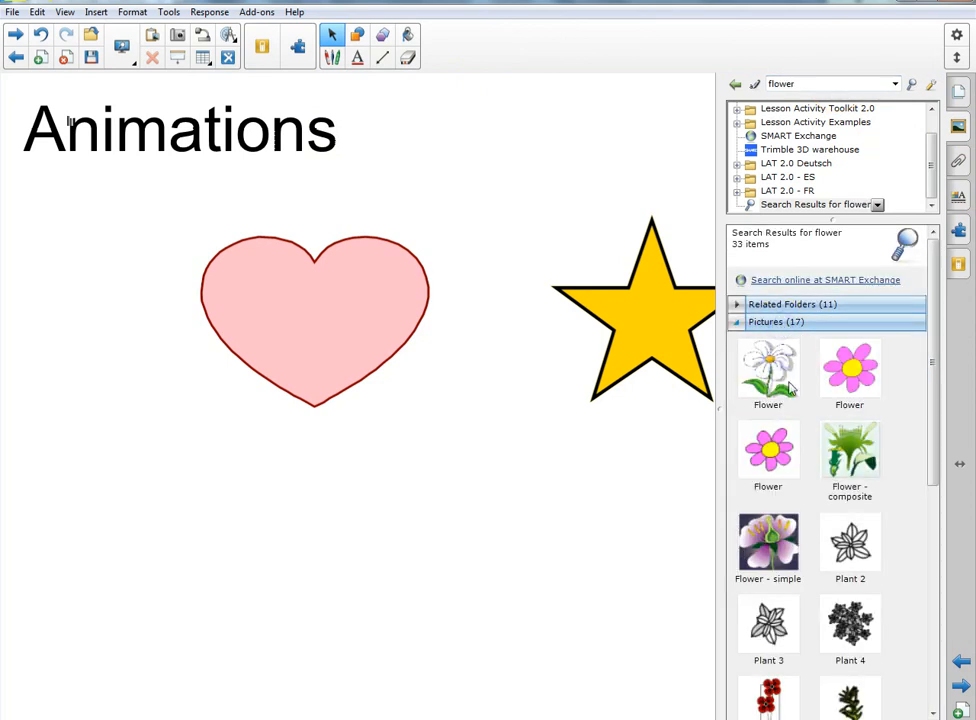
{"action": "left_click_drag", "start_coordinate": [769, 450], "coordinate": [440, 500]}
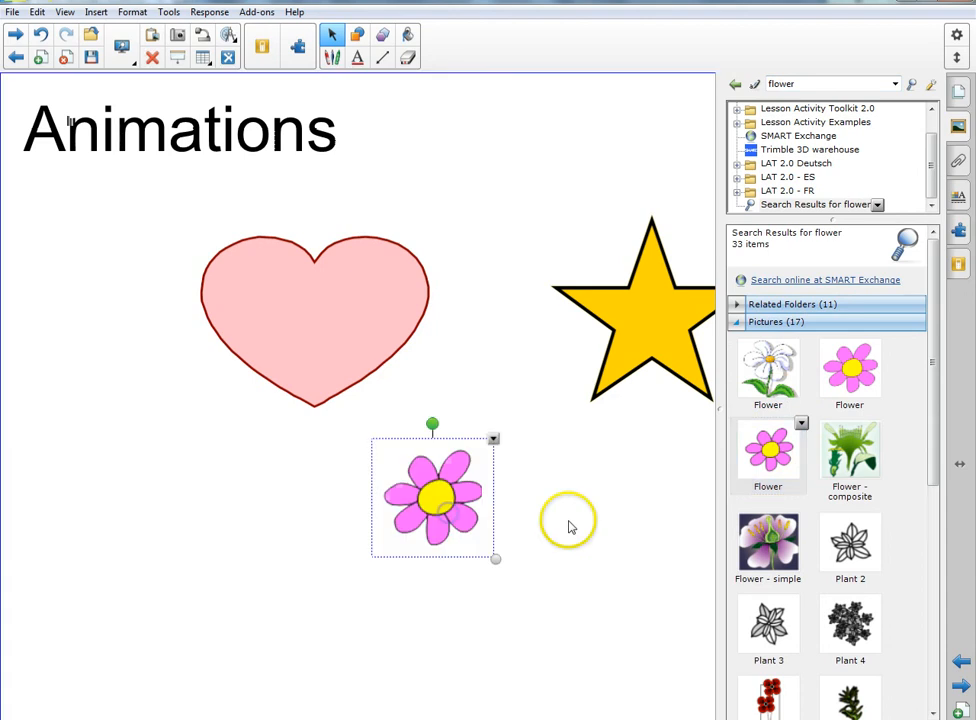
- Enlarge the pink flower to about twice its size and centre it below the heart and star
{"action": "left_click", "coordinate": [332, 35]}
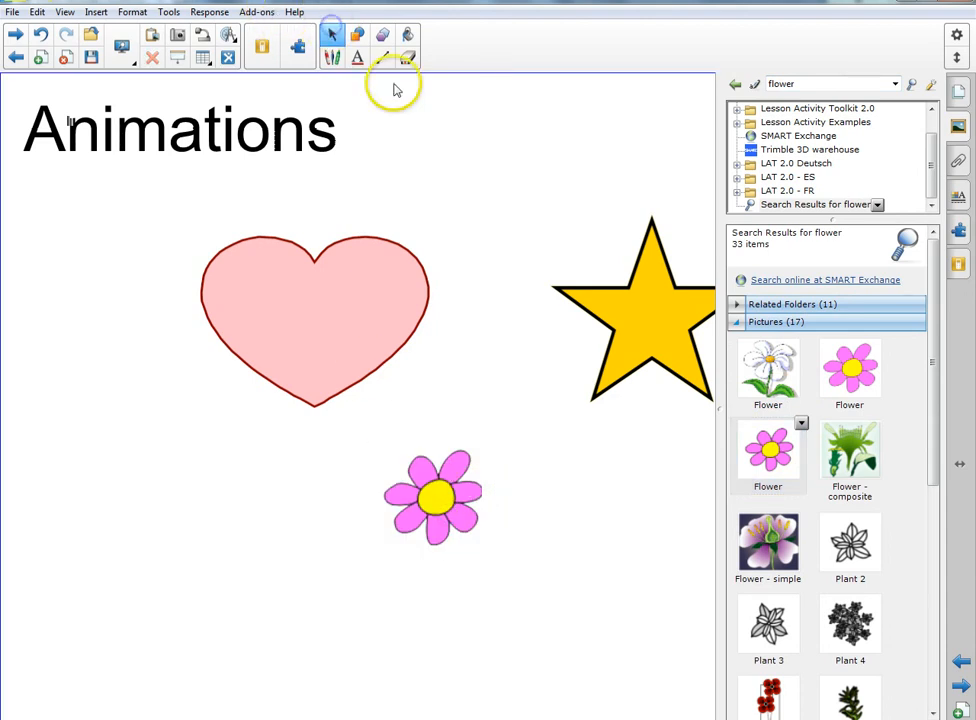
{"action": "left_click", "coordinate": [434, 497]}
{"action": "left_click_drag", "start_coordinate": [494, 557], "coordinate": [658, 669]}
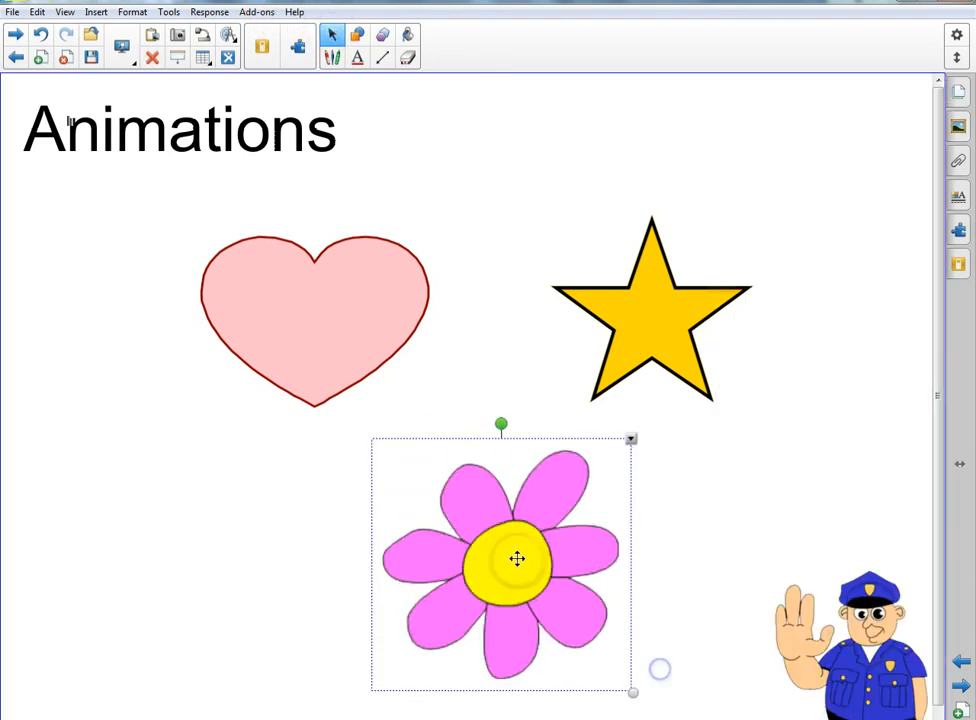
{"action": "left_click_drag", "start_coordinate": [516, 558], "coordinate": [466, 541]}
{"action": "left_click", "coordinate": [788, 318]}
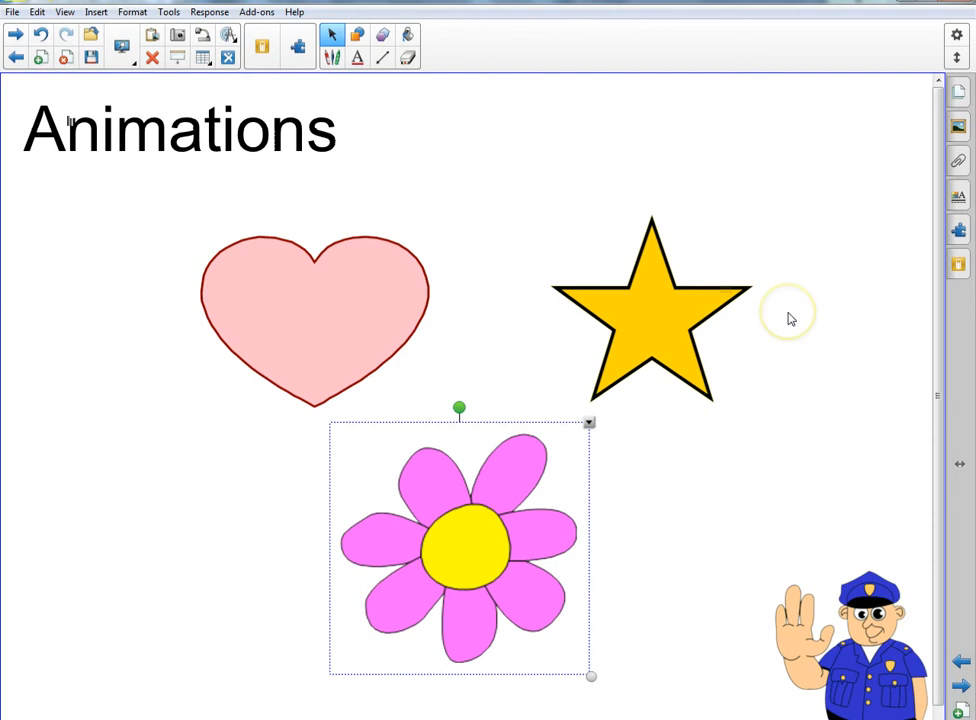
- Give the pink heart a Shrink and Grow object animation with the Grow direction
{"action": "left_click", "coordinate": [396, 296]}
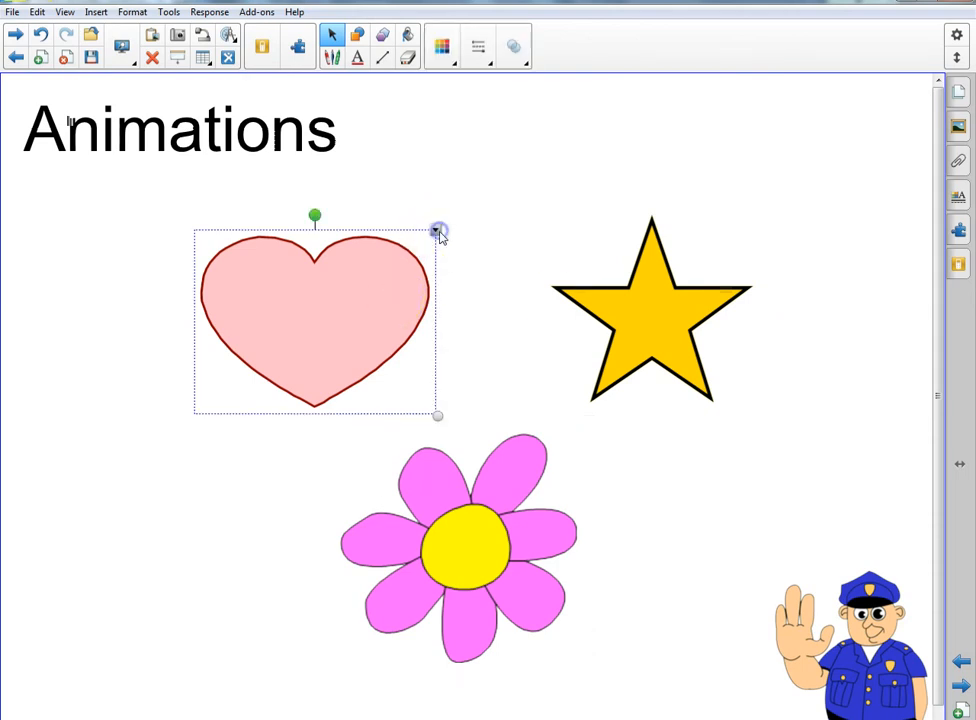
{"action": "left_click", "coordinate": [437, 231]}
{"action": "left_click", "coordinate": [388, 277]}
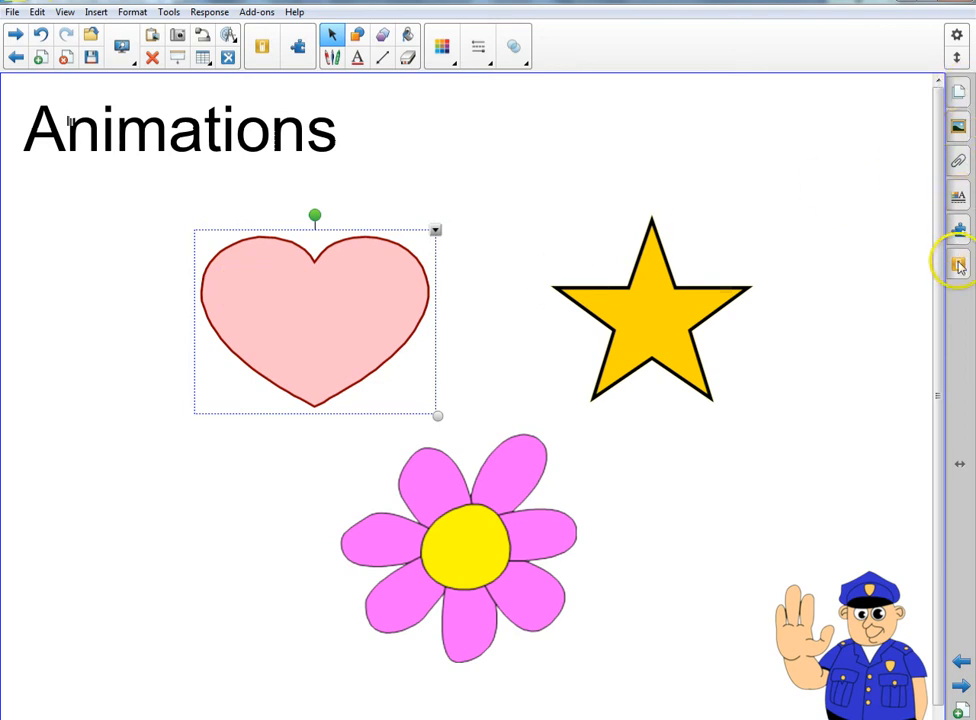
{"action": "left_click", "coordinate": [958, 199]}
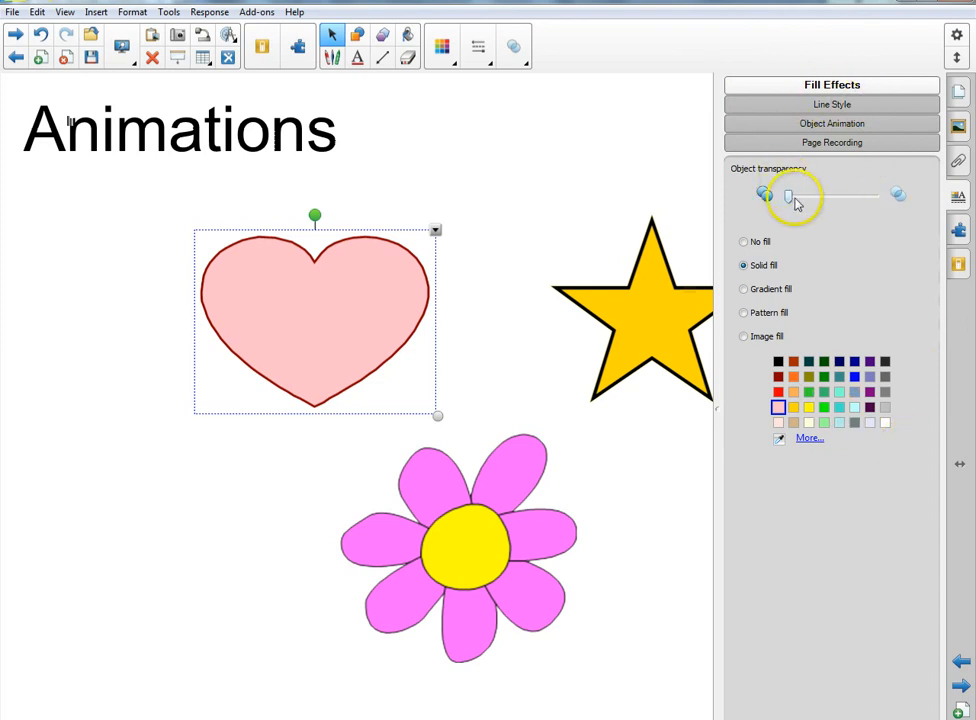
{"action": "left_click", "coordinate": [865, 125]}
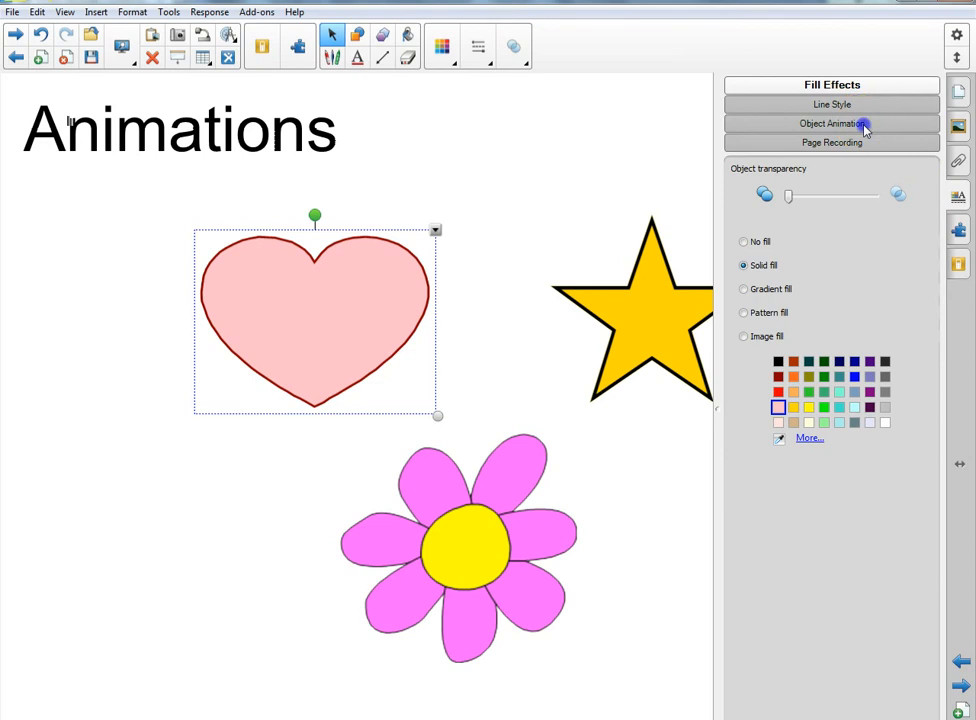
{"action": "left_click", "coordinate": [854, 192]}
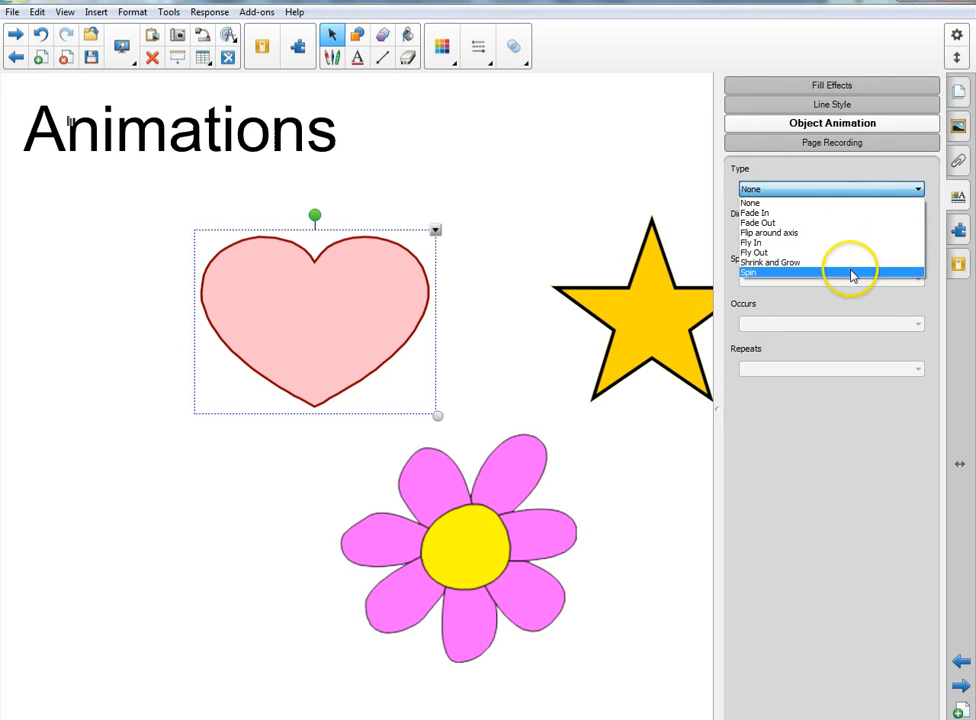
{"action": "left_click", "coordinate": [856, 263]}
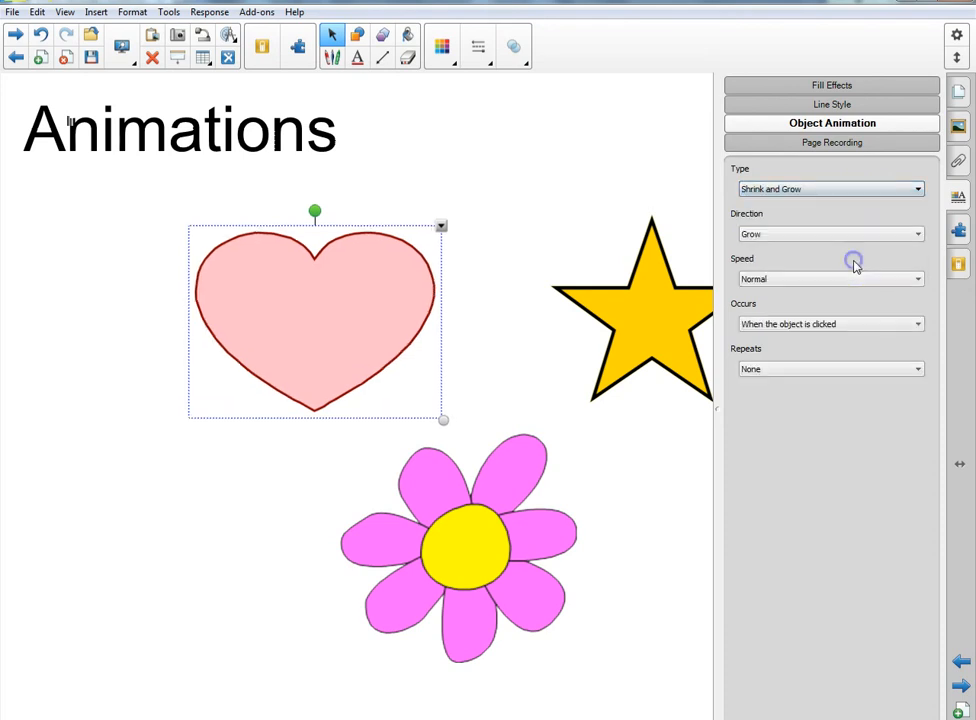
{"action": "left_click", "coordinate": [863, 234]}
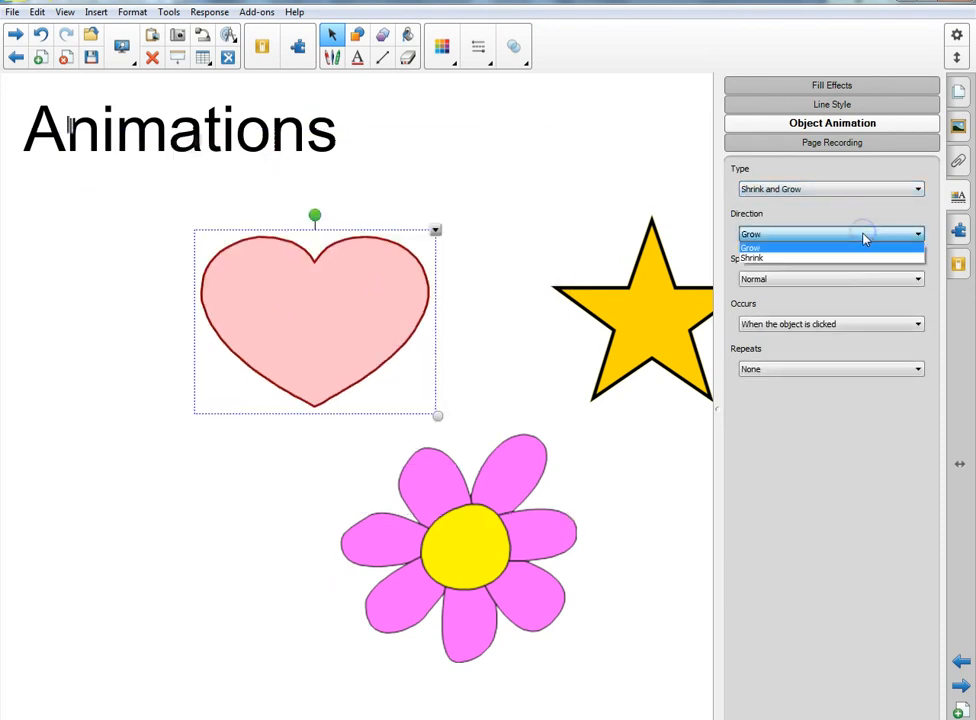
{"action": "left_click", "coordinate": [862, 251]}
- Set the heart's animation speed to Slow, occurring when the object is clicked, with Repeats left at None
{"action": "left_click", "coordinate": [869, 281]}
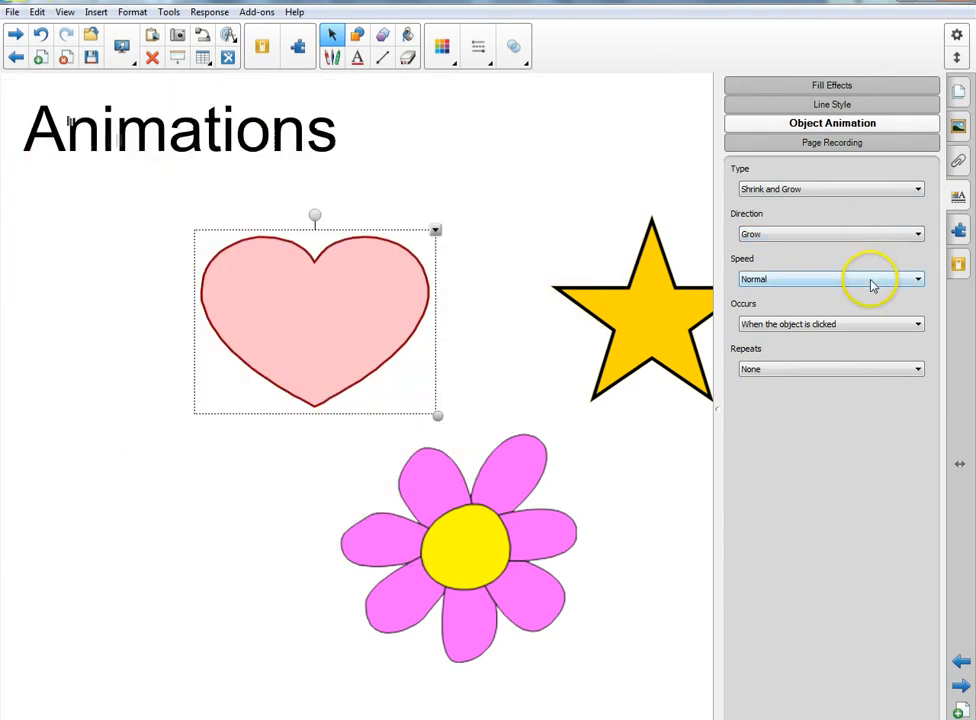
{"action": "left_click", "coordinate": [870, 293]}
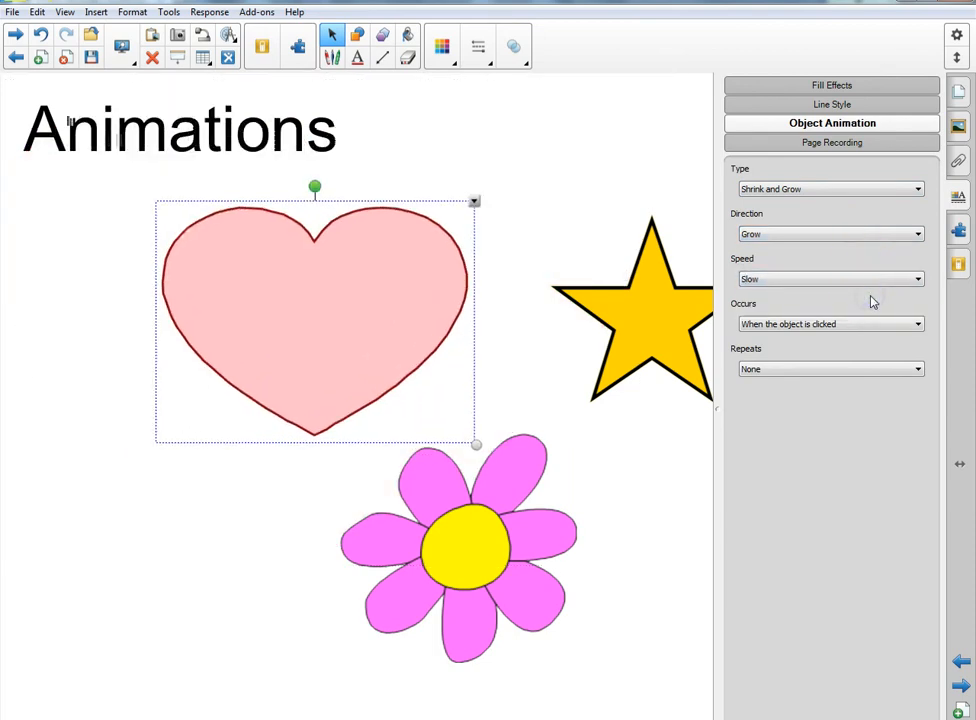
{"action": "left_click", "coordinate": [845, 325]}
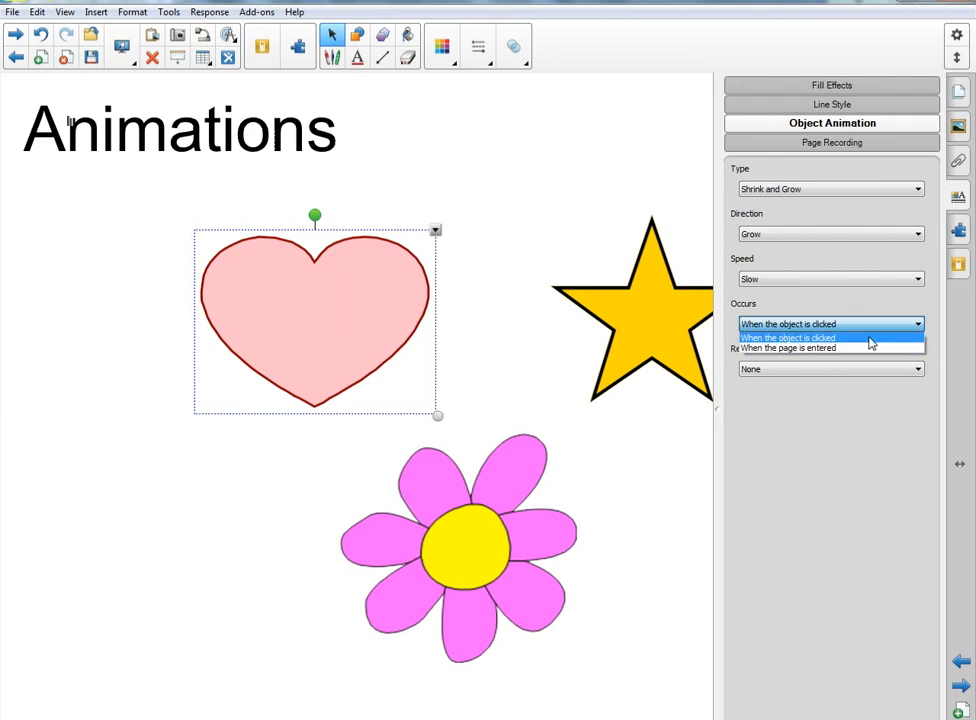
{"action": "left_click", "coordinate": [870, 340]}
{"action": "left_click", "coordinate": [834, 371]}
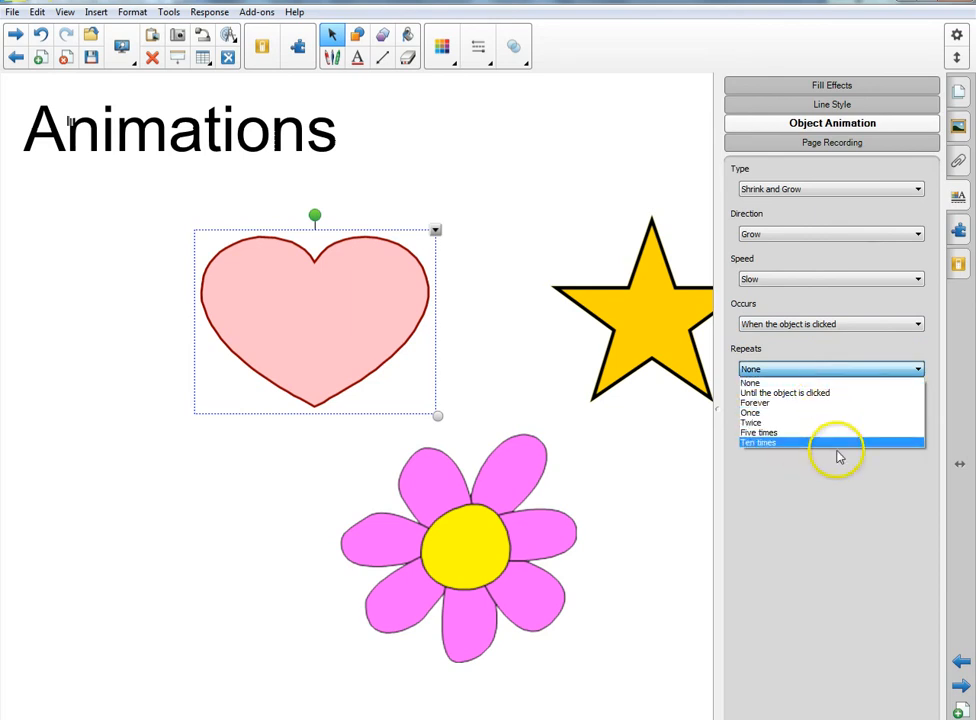
{"action": "left_click", "coordinate": [899, 349]}
- Select the gold star for animation
{"action": "left_click", "coordinate": [650, 309]}
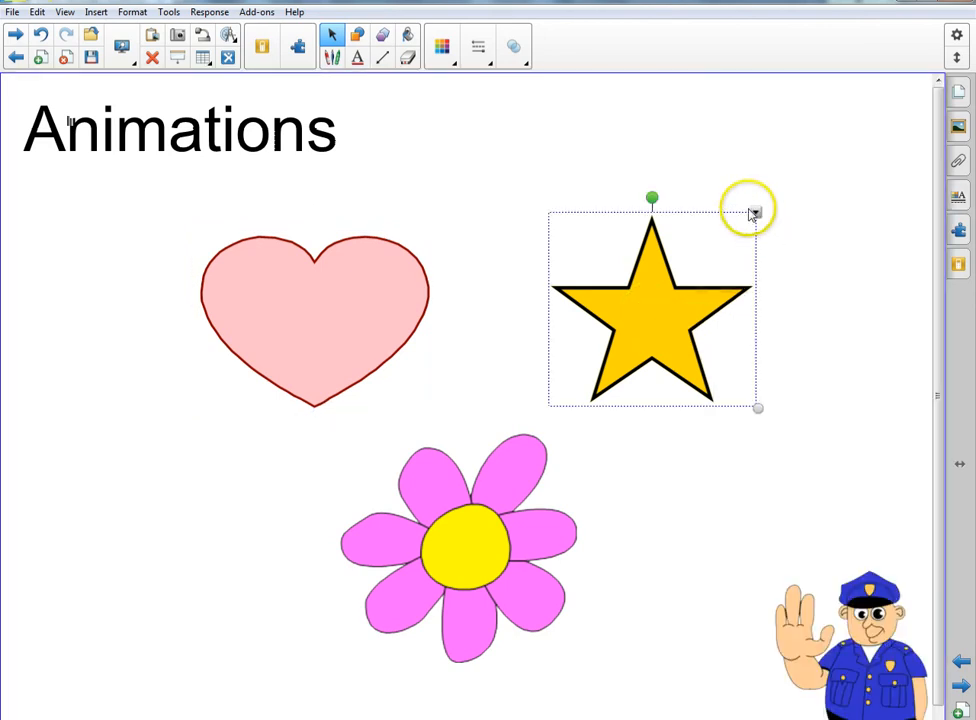